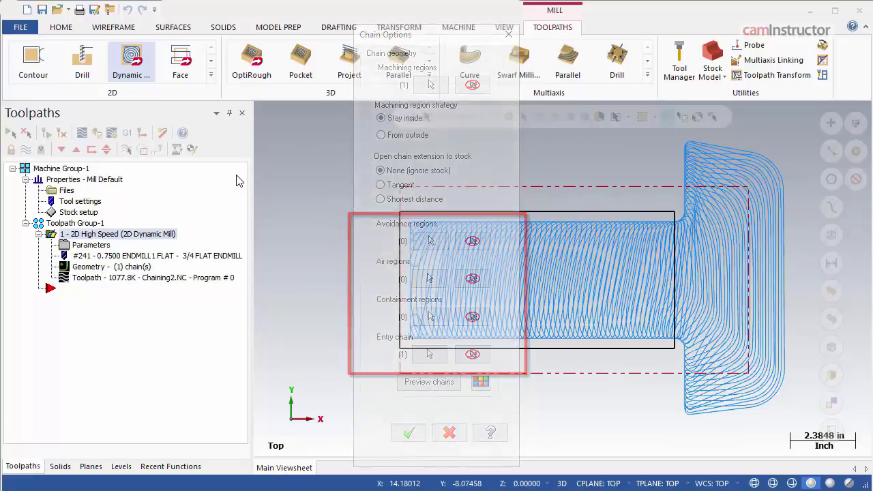
# Step: Replace the machining region with the rectangle chain, Stay inside, with open chains set to None (ignore stock)
pyautogui.click(126, 269)
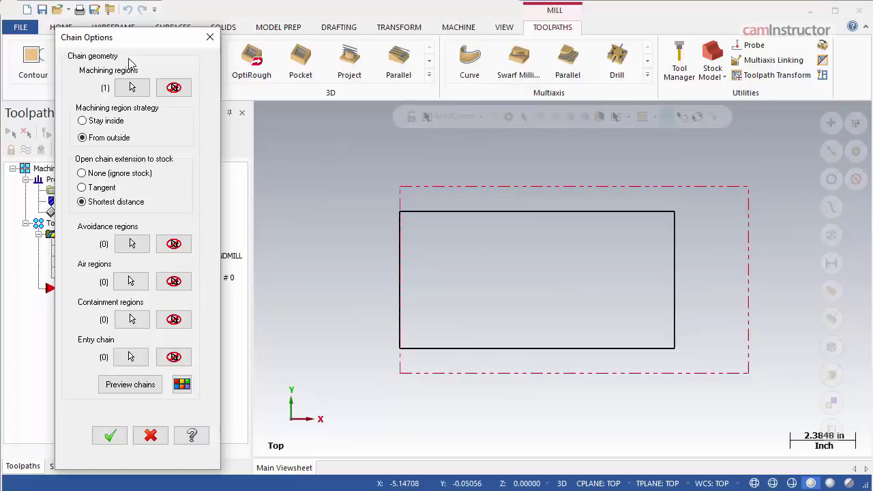
pyautogui.click(173, 87)
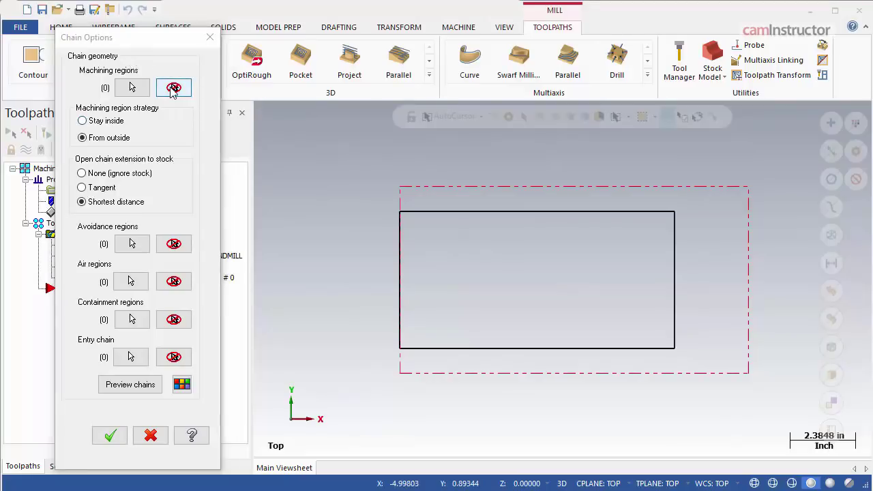
pyautogui.click(133, 88)
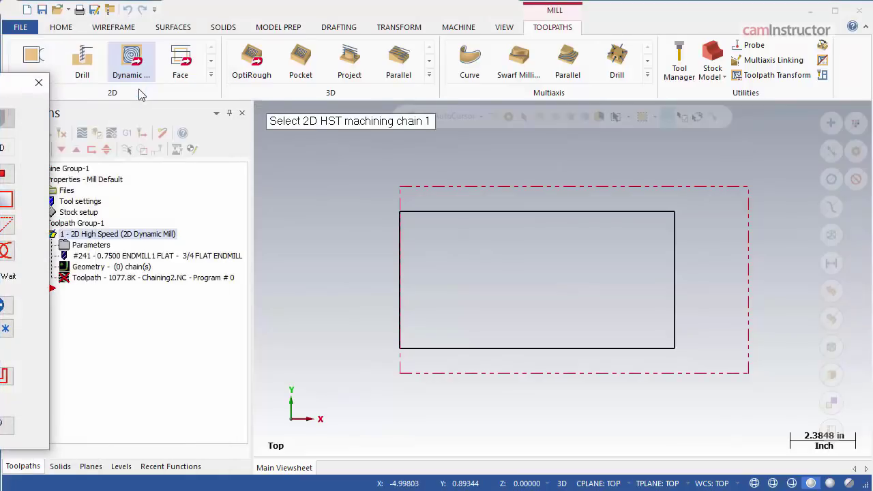
pyautogui.click(646, 213)
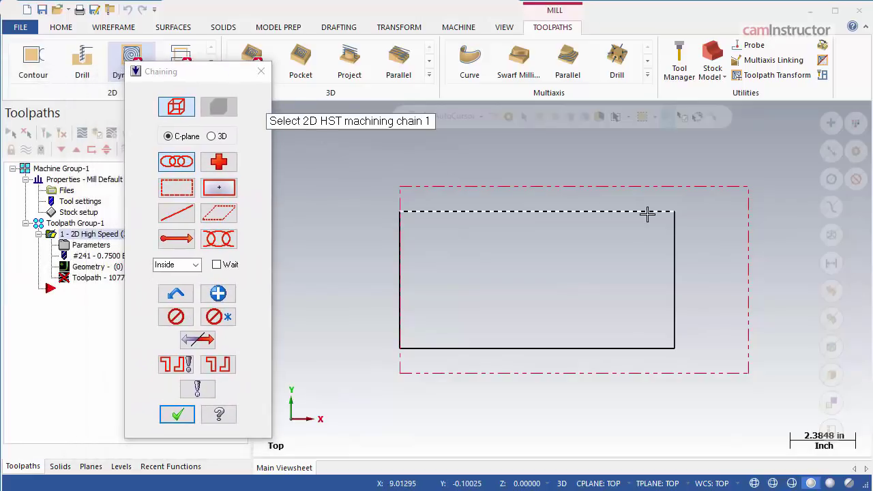
pyautogui.click(177, 414)
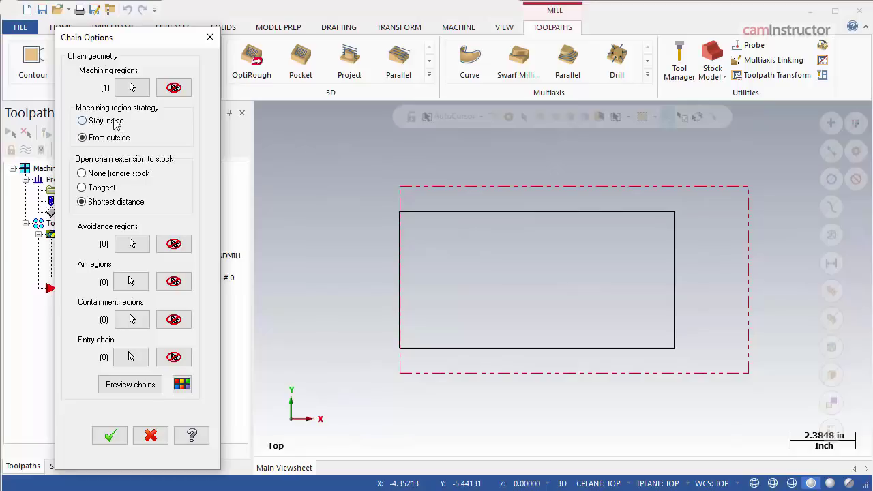
pyautogui.click(111, 175)
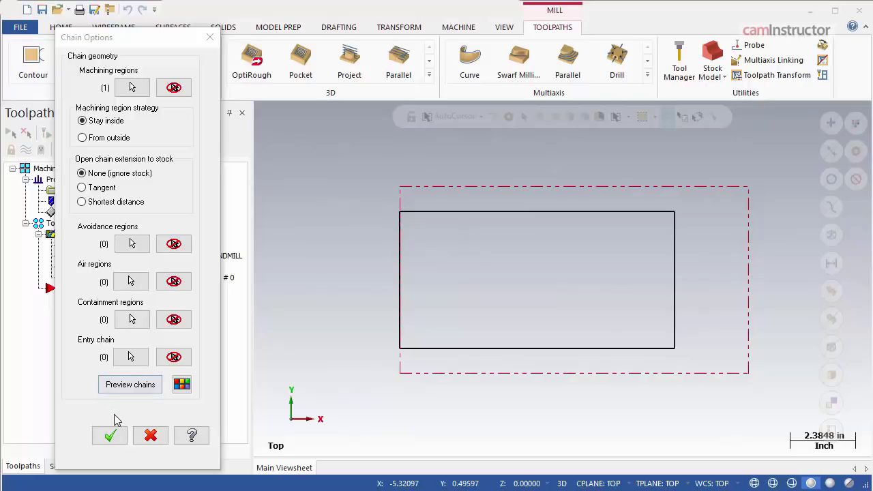
# Step: Confirm the chain changes, regenerate the Dynamic Mill toolpath, and play it back in Backplot
pyautogui.click(111, 435)
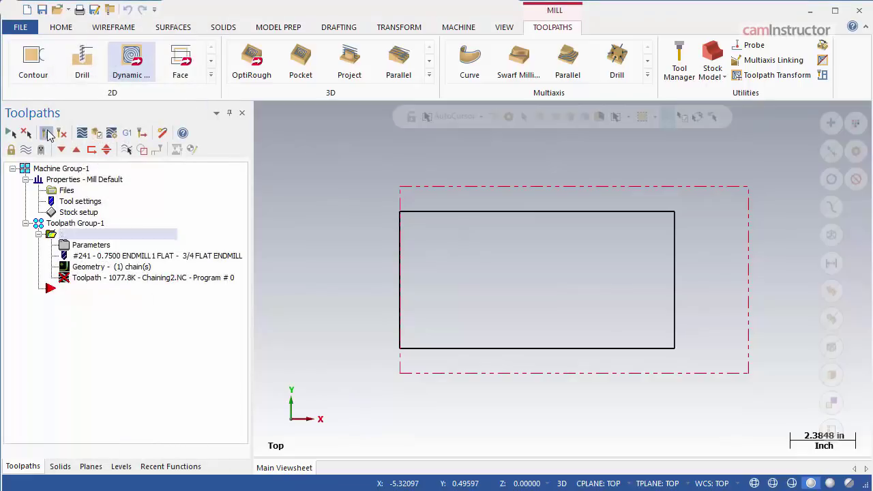
pyautogui.click(47, 133)
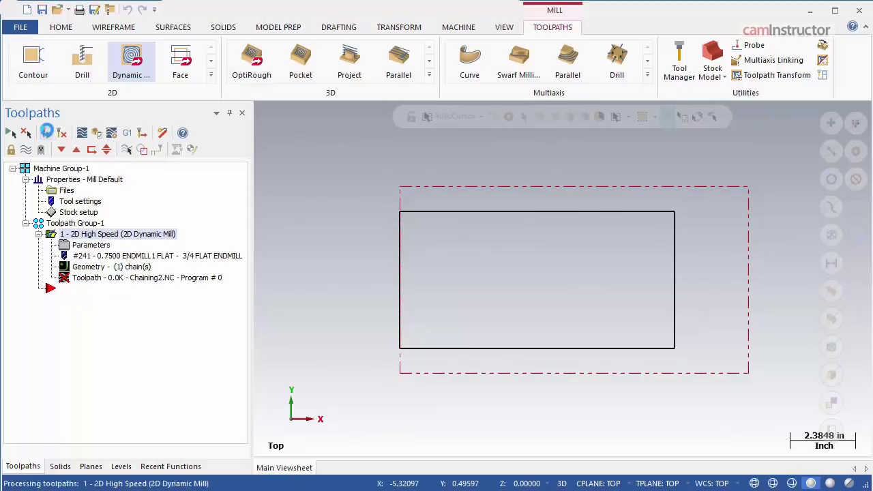
pyautogui.click(82, 133)
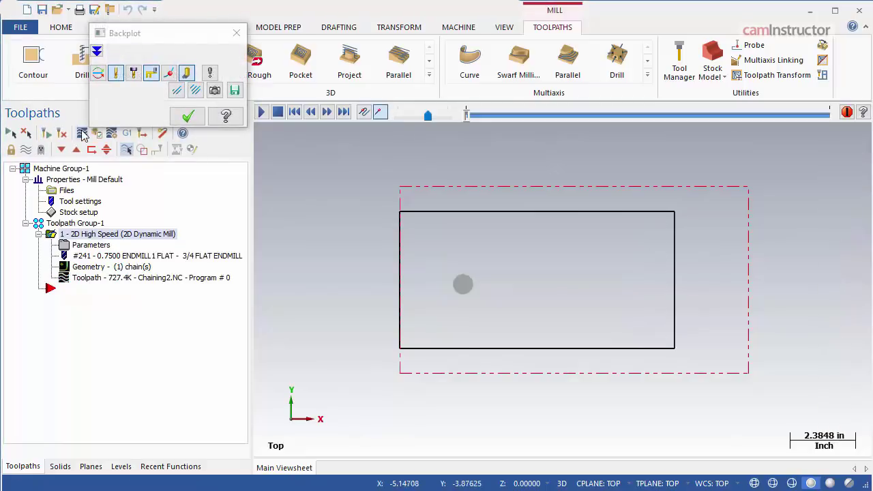
pyautogui.click(259, 113)
pyautogui.click(259, 114)
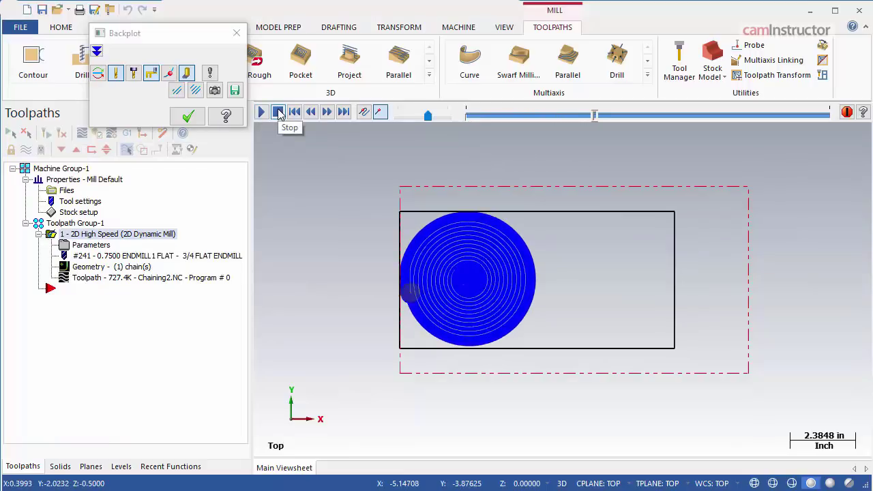
pyautogui.click(236, 33)
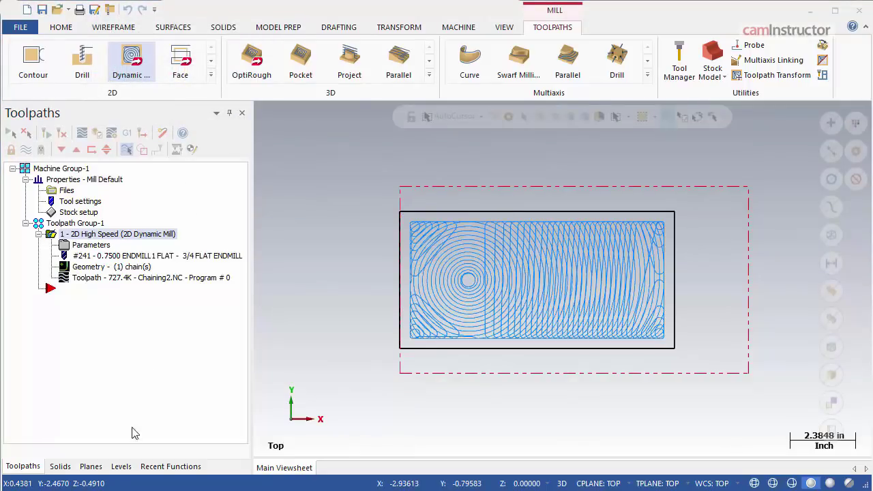
# Step: Make the level 2 'Avoidance Region - Circles' visible
pyautogui.click(121, 467)
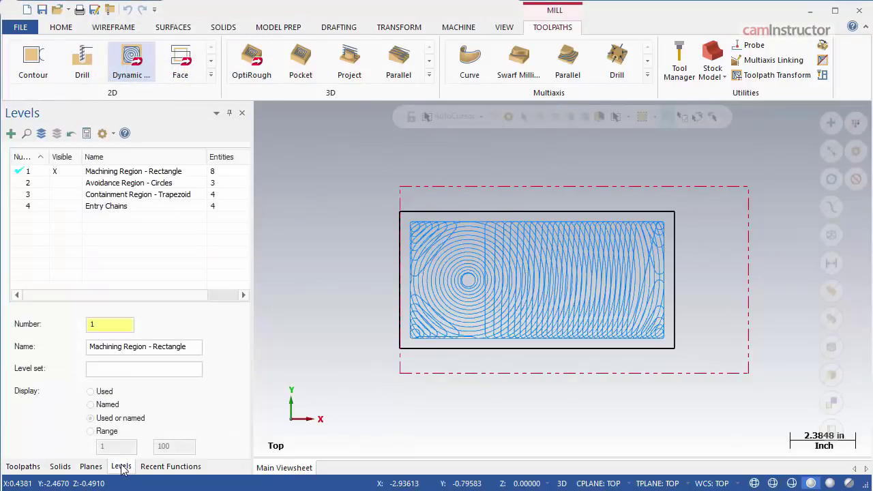
pyautogui.click(56, 182)
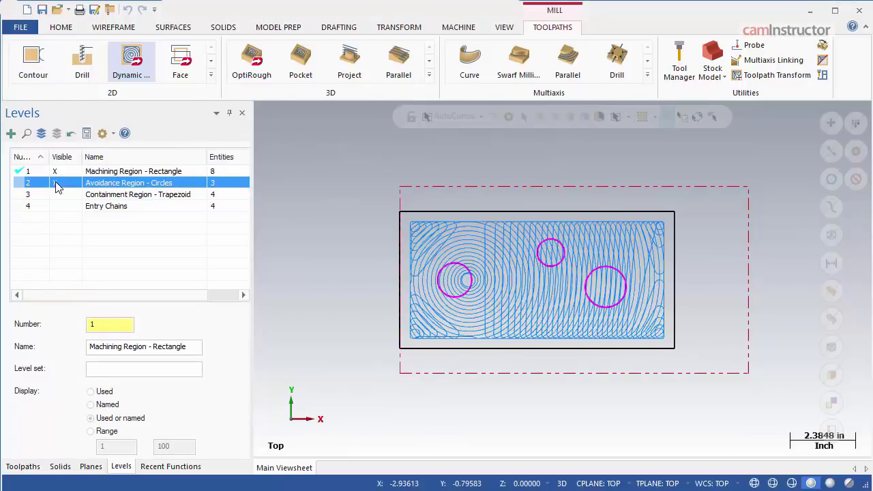
pyautogui.click(23, 467)
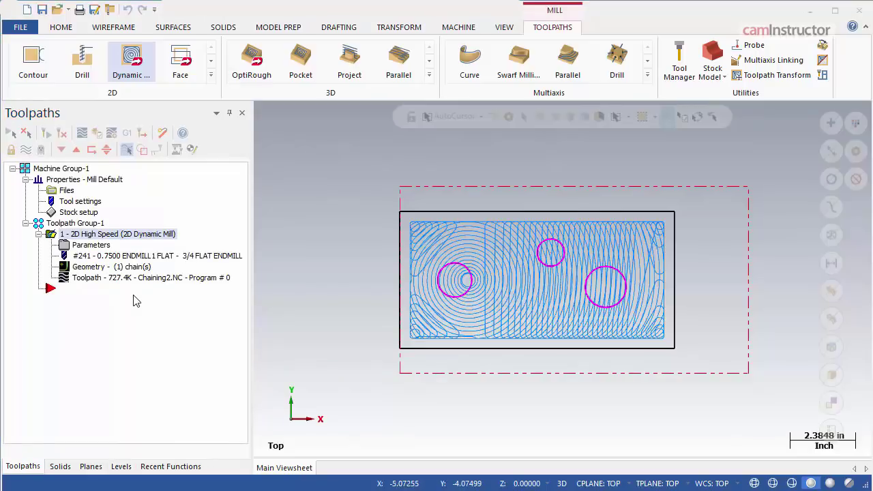
# Step: Chain the left, top and right circles as avoidance regions and confirm the chain geometry
pyautogui.click(113, 270)
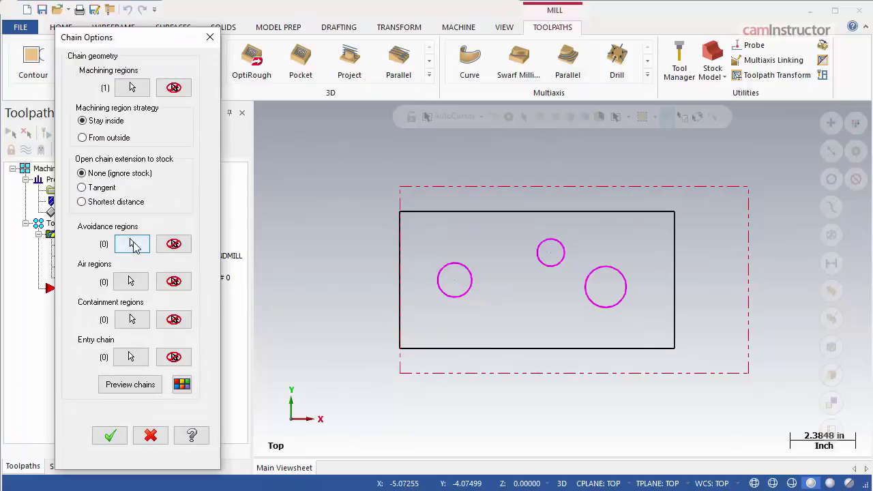
pyautogui.click(133, 244)
pyautogui.click(439, 268)
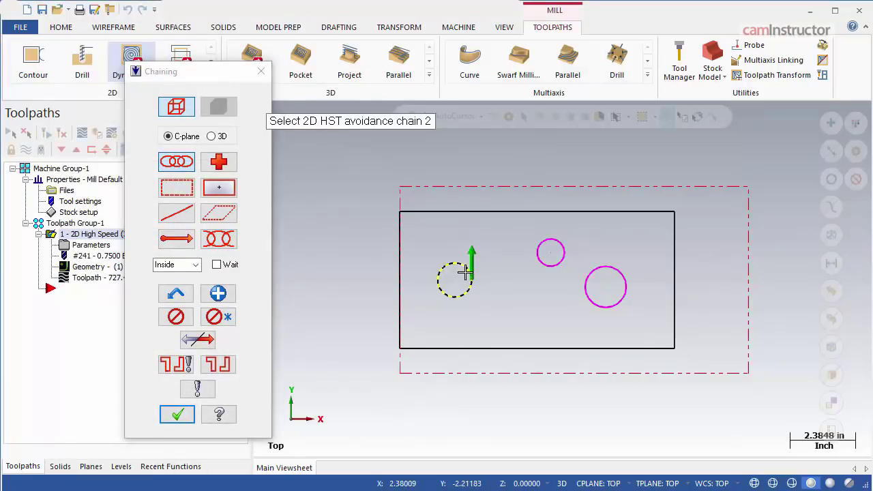
pyautogui.click(561, 249)
pyautogui.click(620, 274)
pyautogui.click(176, 414)
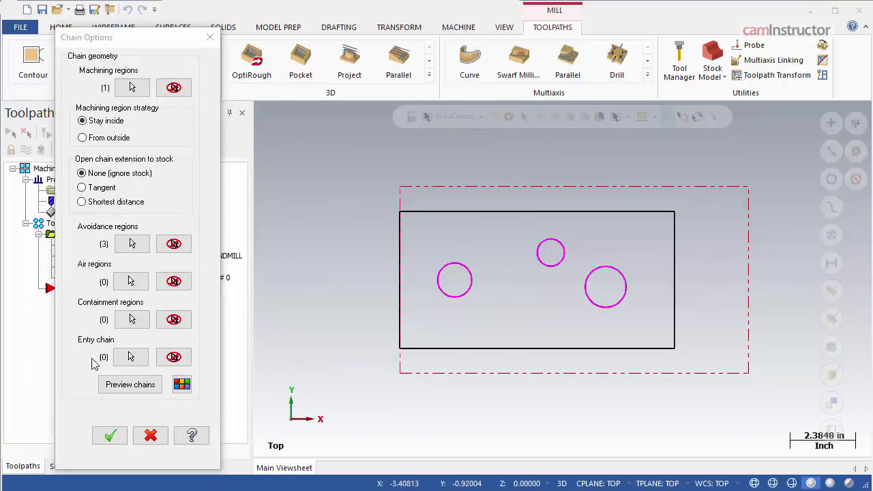
pyautogui.click(110, 435)
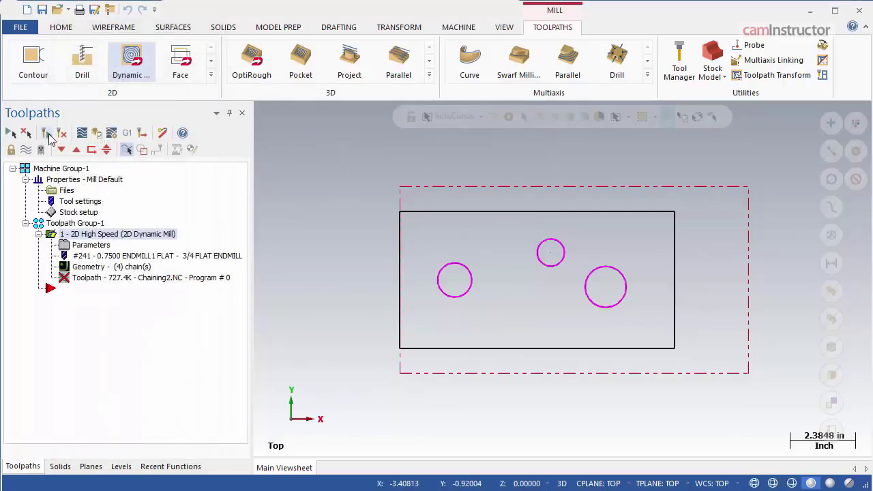
# Step: Regenerate the toolpath with the three avoidance circles and run it through Backplot
pyautogui.click(48, 135)
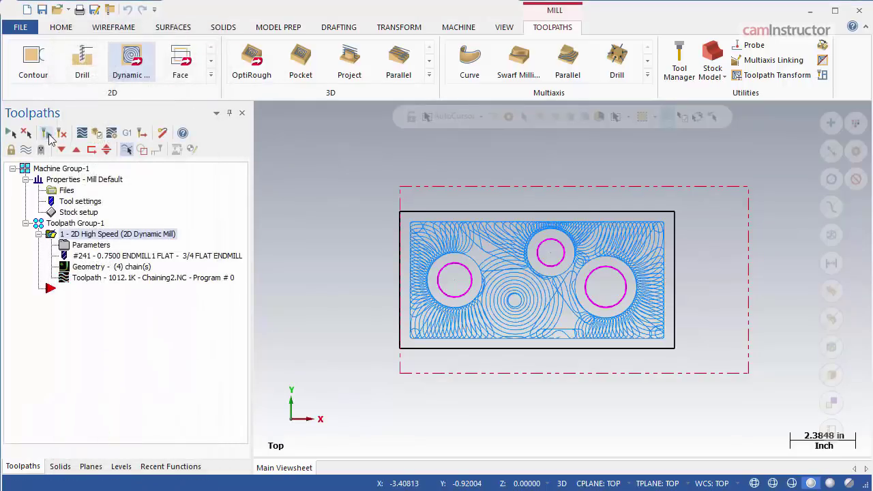
pyautogui.click(81, 134)
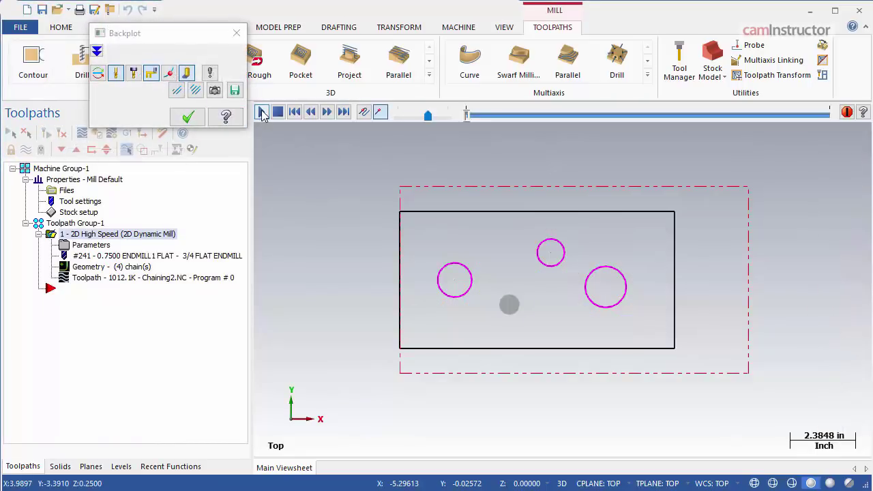
pyautogui.click(262, 112)
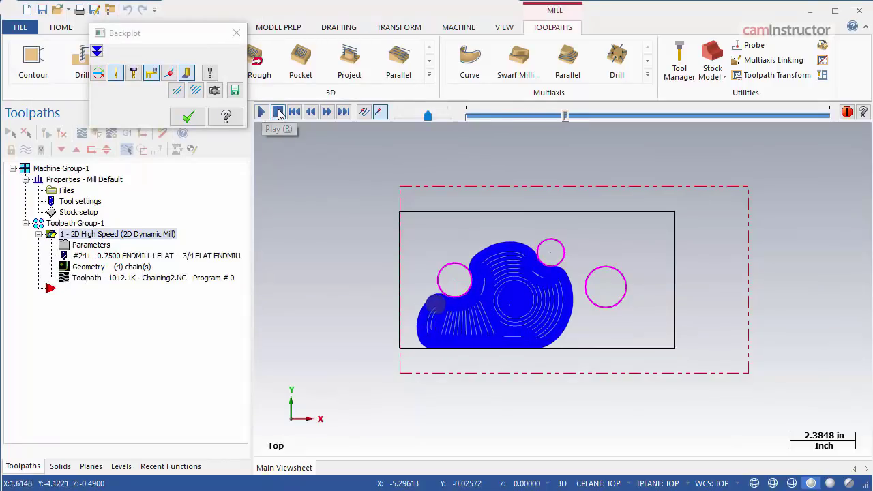
pyautogui.click(279, 114)
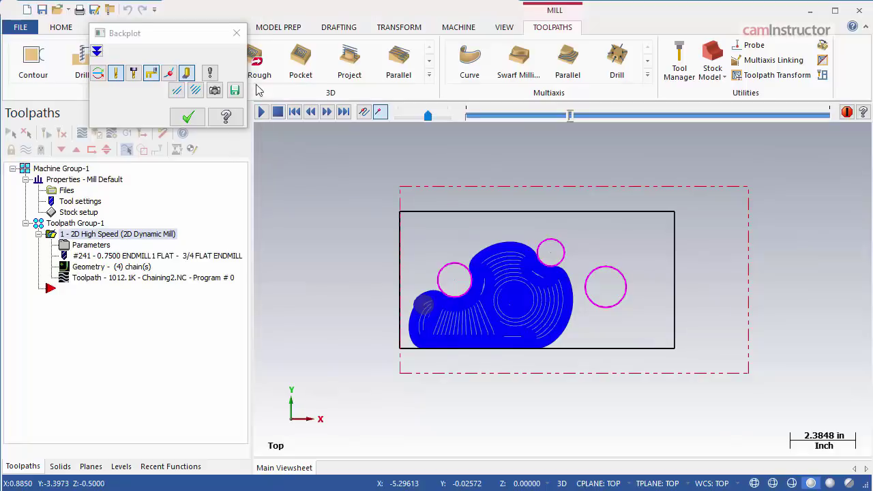
pyautogui.click(236, 33)
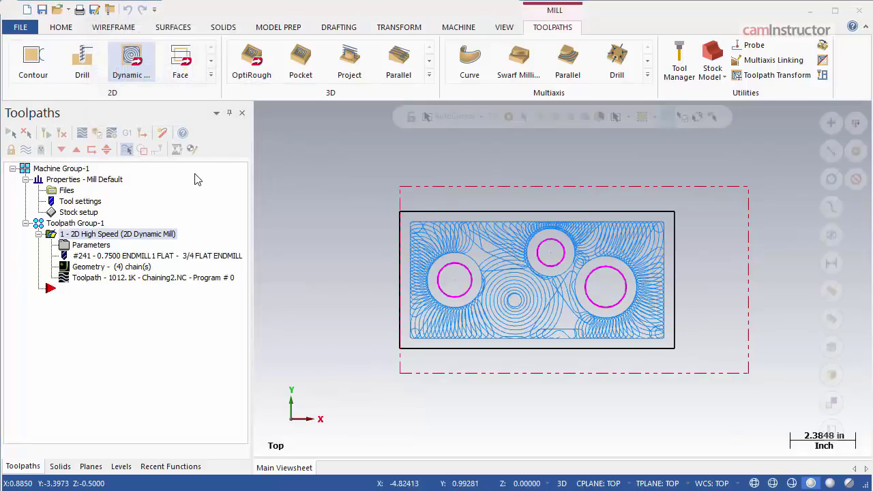
# Step: Make the level 3 'Containment Region - Trapezoid' visible
pyautogui.click(122, 466)
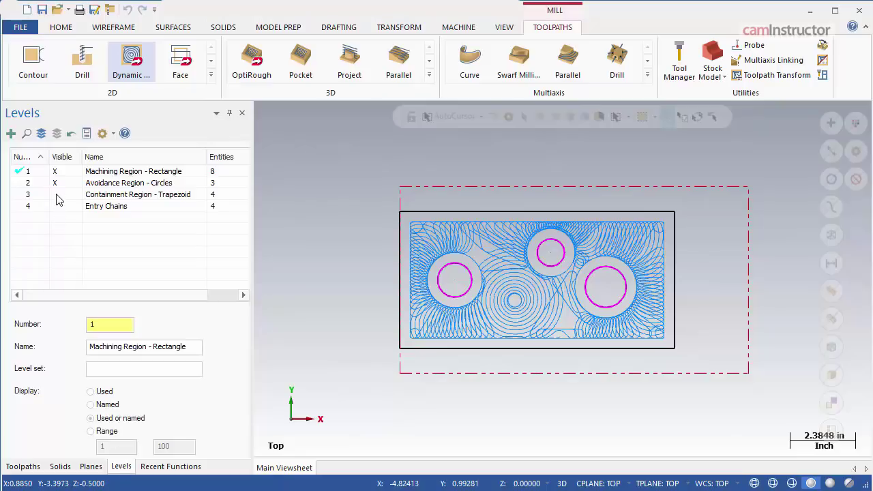
pyautogui.click(57, 196)
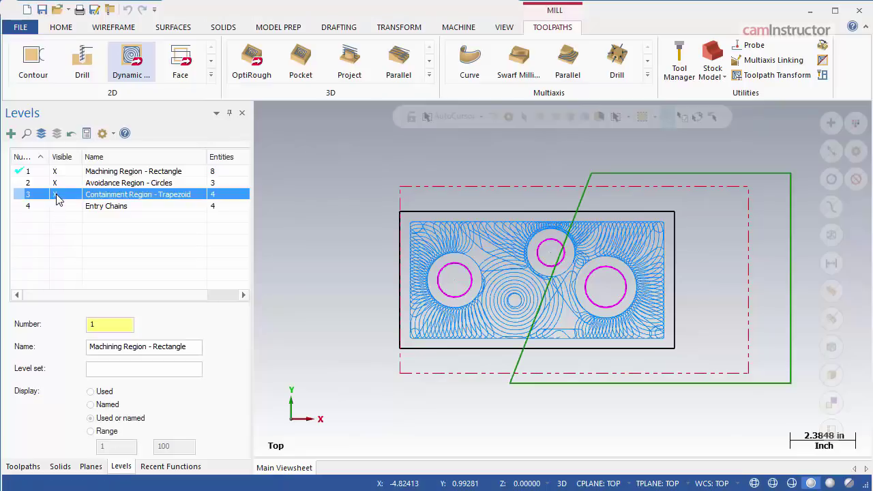
pyautogui.click(28, 467)
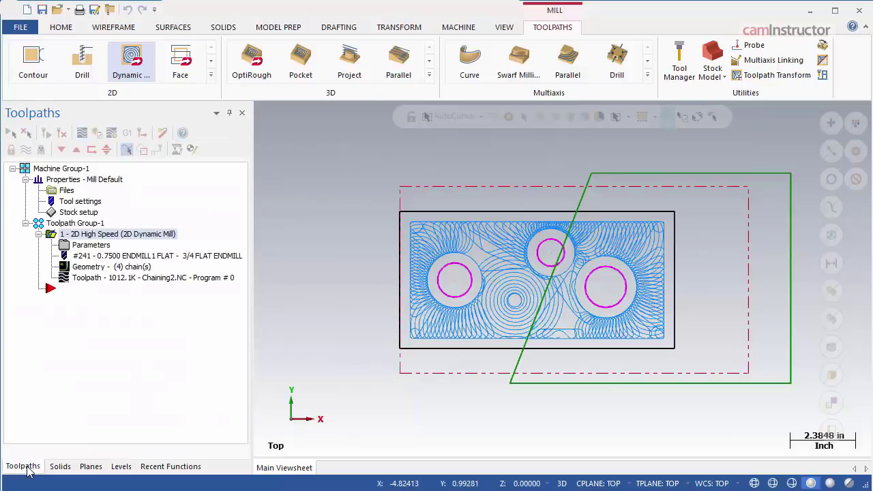
# Step: Chain the green trapezoid as the containment region and confirm the chain geometry
pyautogui.click(101, 268)
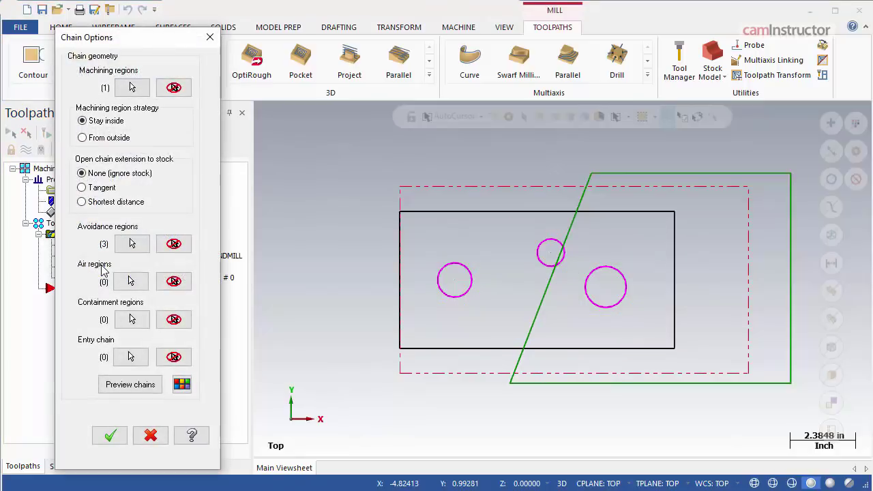
pyautogui.click(131, 320)
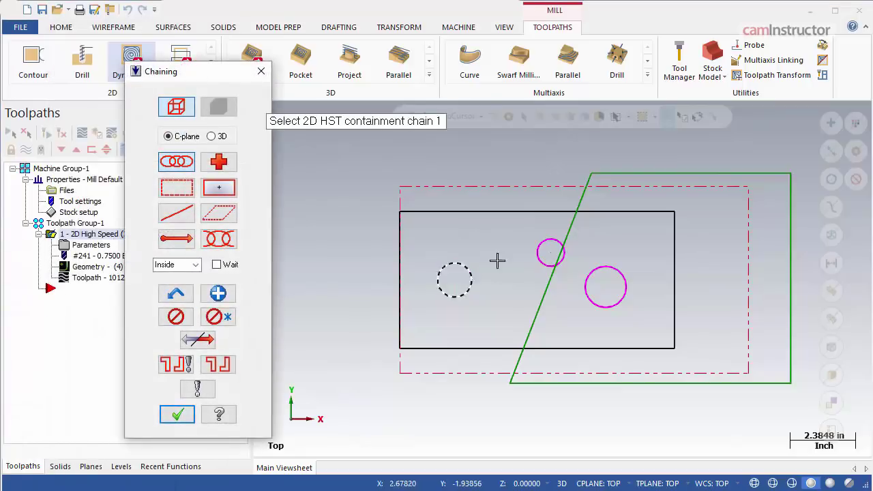
pyautogui.click(772, 174)
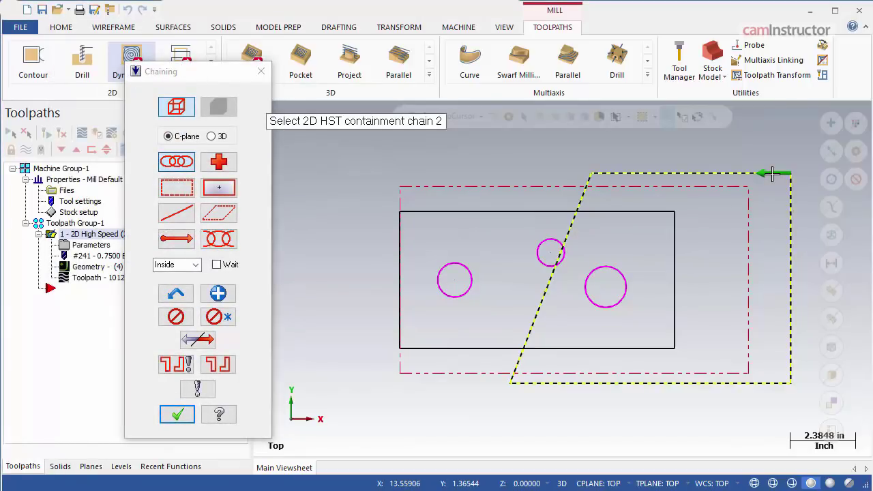
pyautogui.click(179, 415)
pyautogui.click(117, 433)
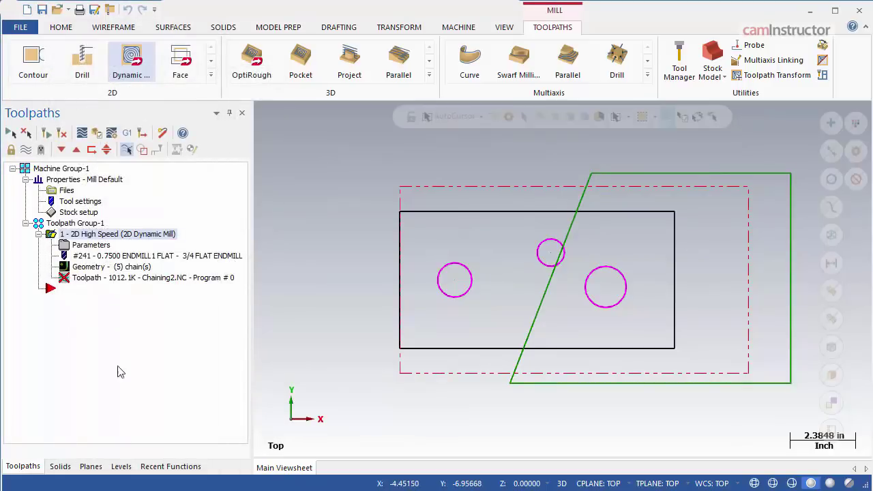
pyautogui.click(45, 134)
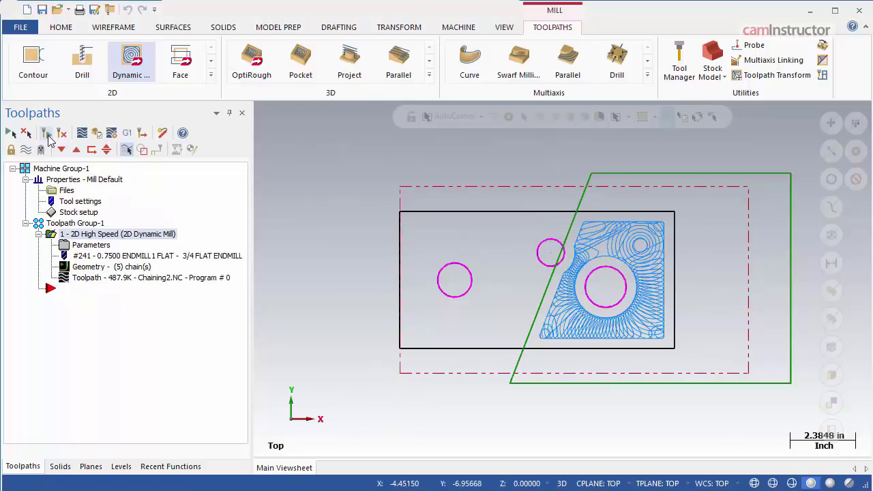
pyautogui.click(82, 134)
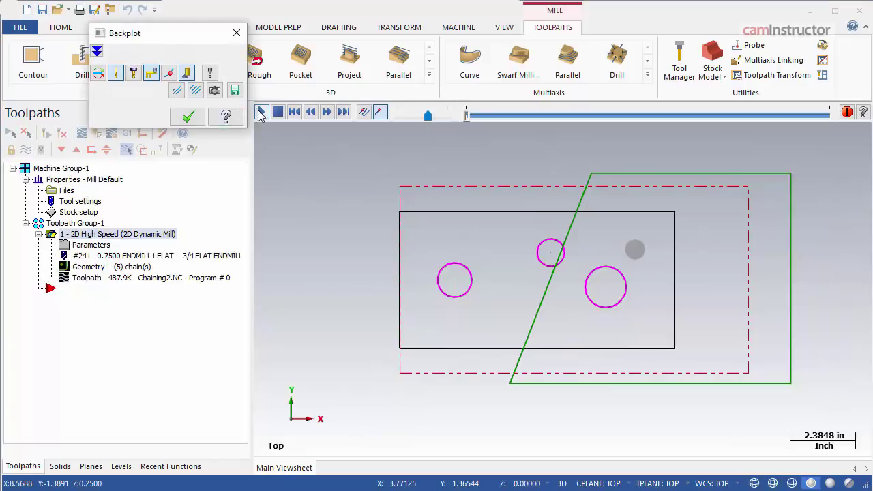
pyautogui.click(260, 113)
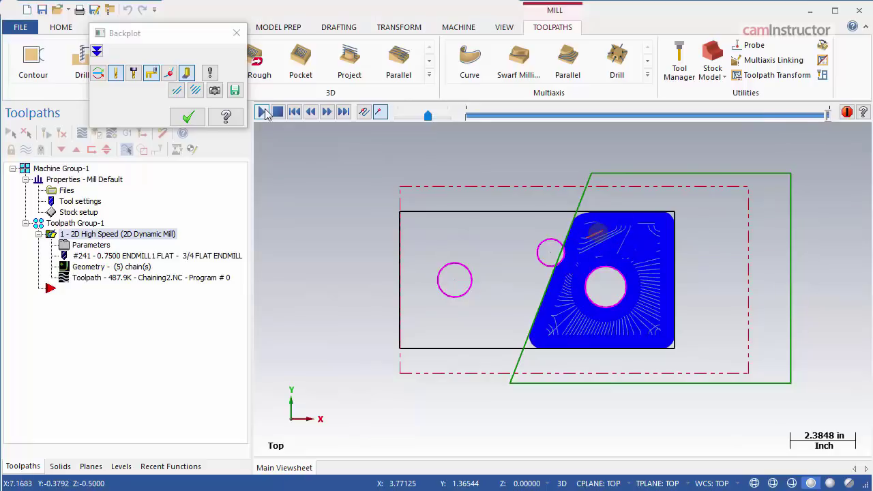
pyautogui.click(236, 33)
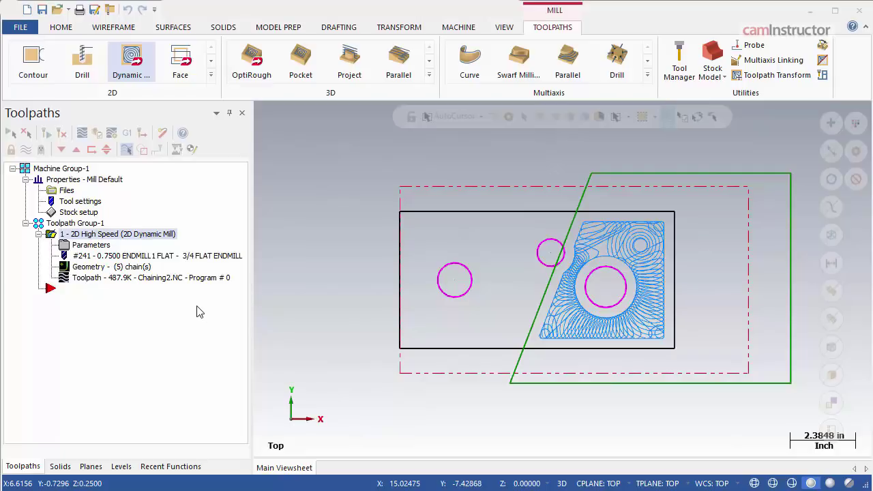
# Step: Chain the rectangle's right edge as a single-entity air region and accept the geometry
pyautogui.click(132, 268)
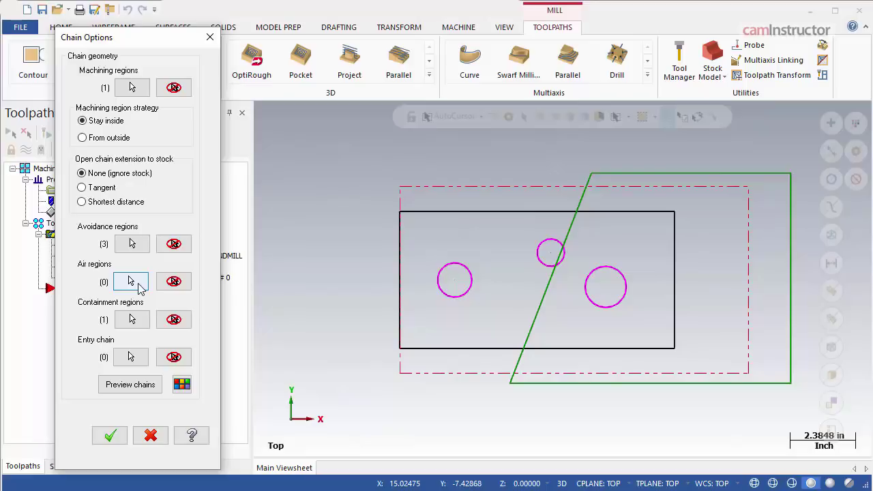
pyautogui.click(134, 282)
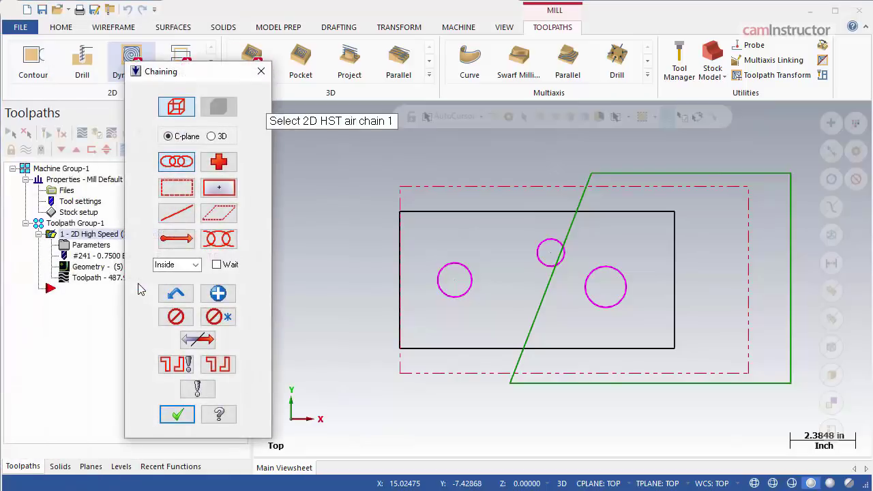
pyautogui.click(183, 218)
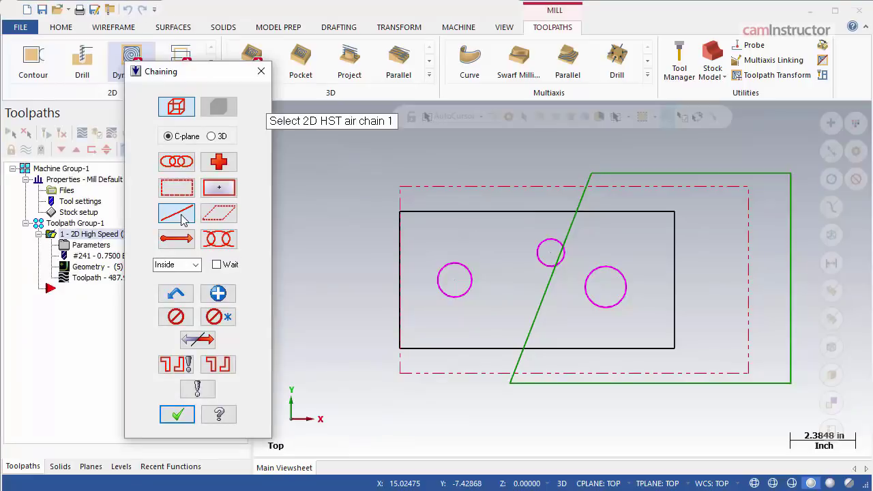
pyautogui.click(674, 232)
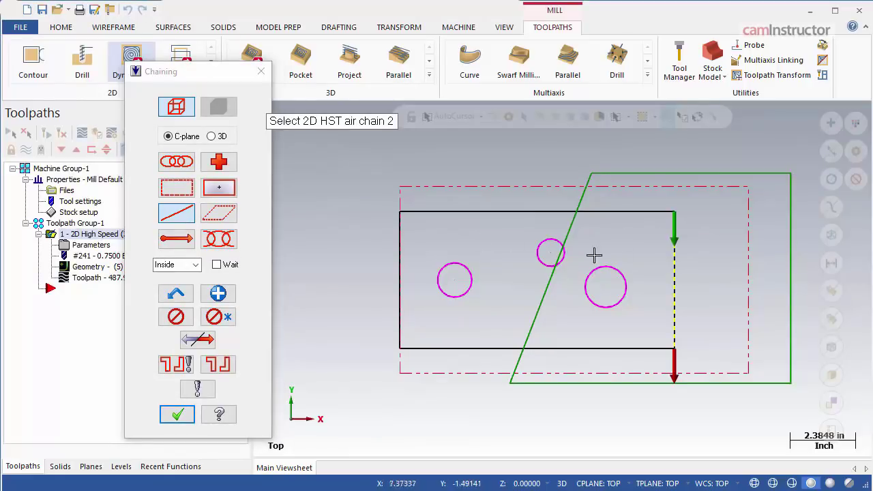
pyautogui.click(178, 414)
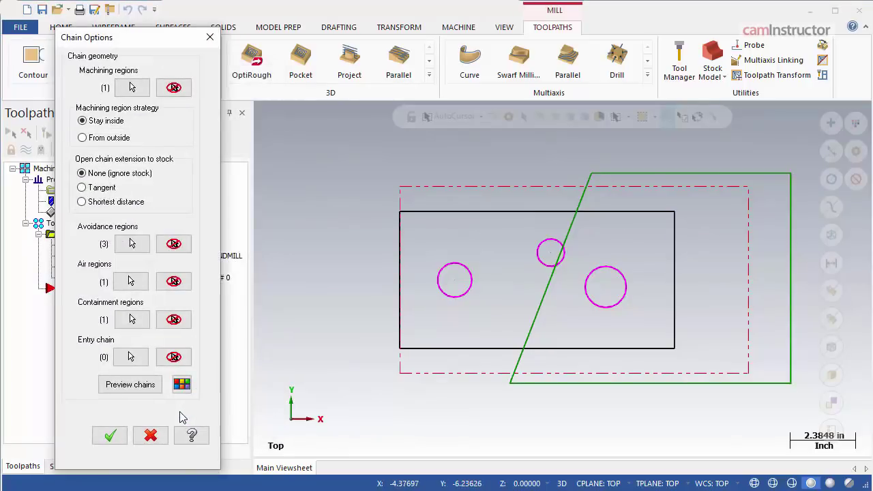
pyautogui.click(109, 437)
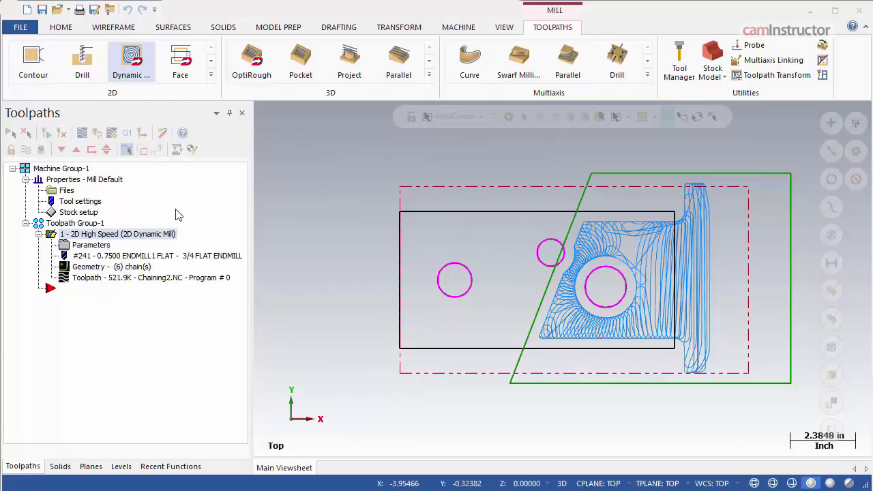
# Step: Set First pass offset to 0 in Cut Parameters and regenerate the toolpath
pyautogui.click(95, 247)
pyautogui.doubleClick(426, 156)
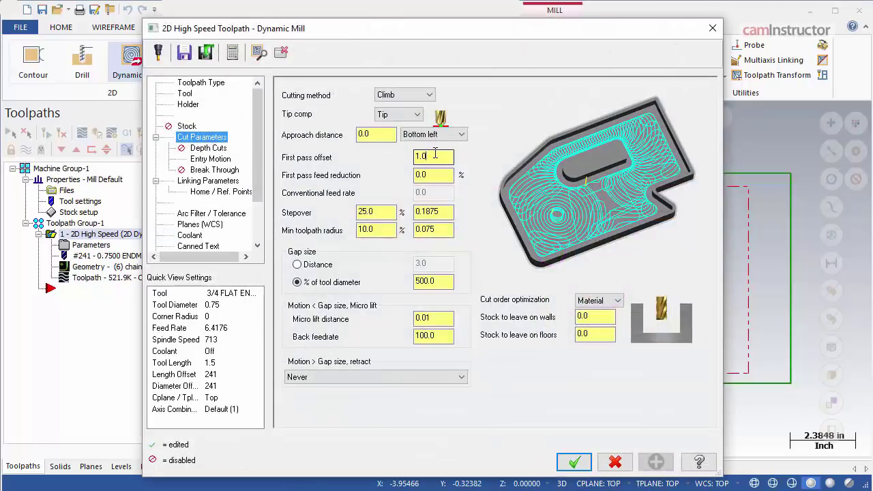
pyautogui.write('0.')
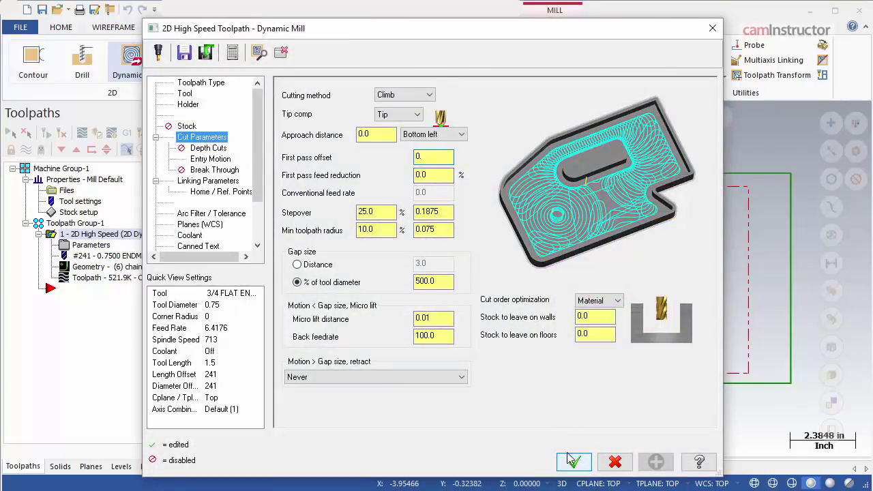
pyautogui.click(574, 462)
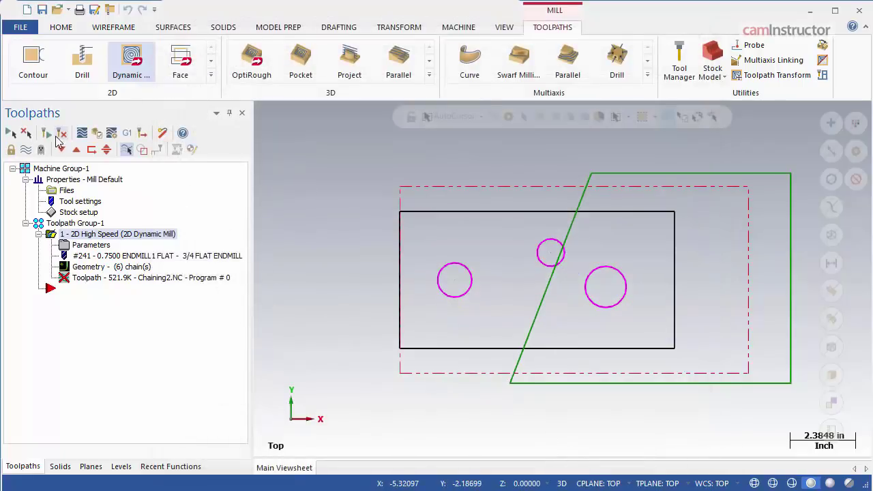
pyautogui.click(48, 134)
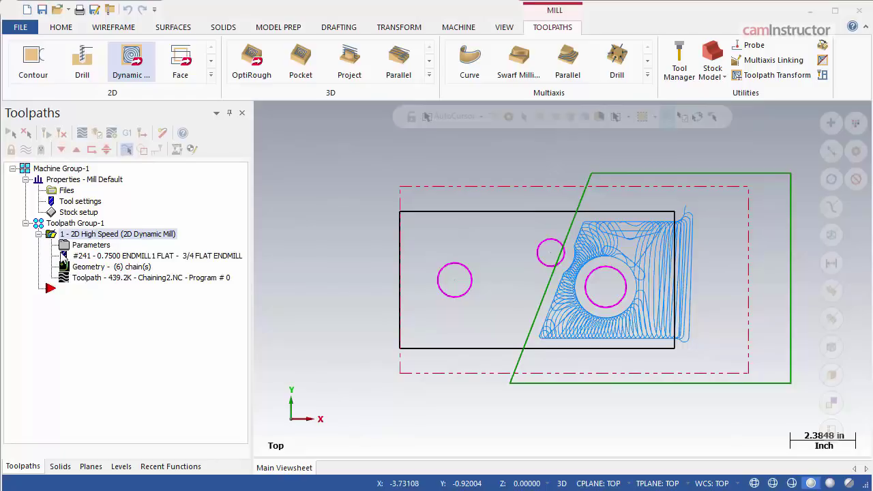
# Step: Show level 4 Entry Chains and hide levels 3 and 2 (containment and avoidance)
pyautogui.click(120, 467)
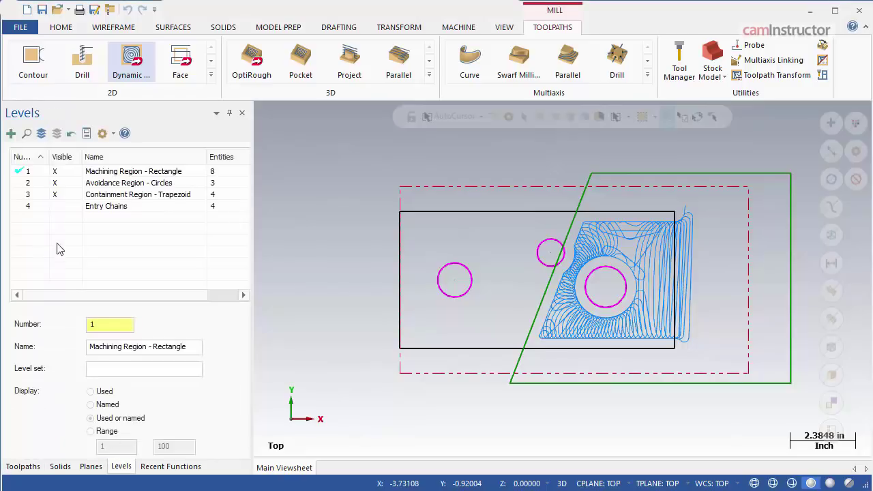
pyautogui.click(54, 206)
pyautogui.click(55, 195)
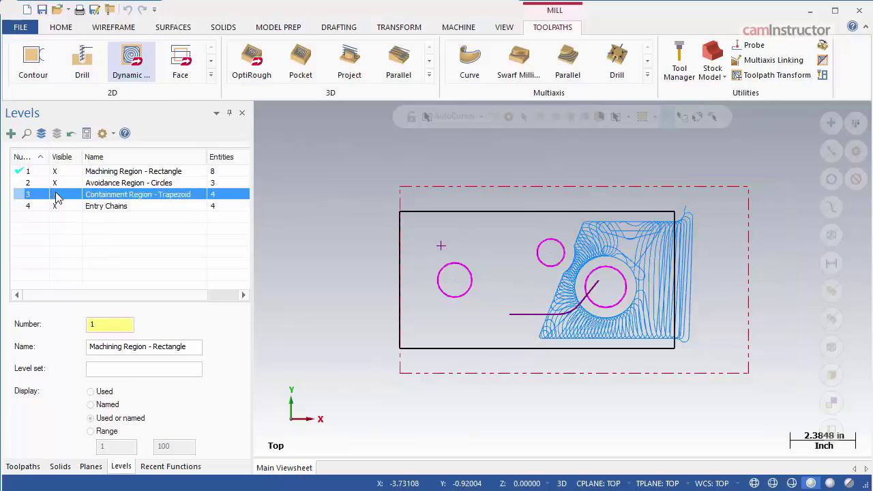
pyautogui.click(56, 184)
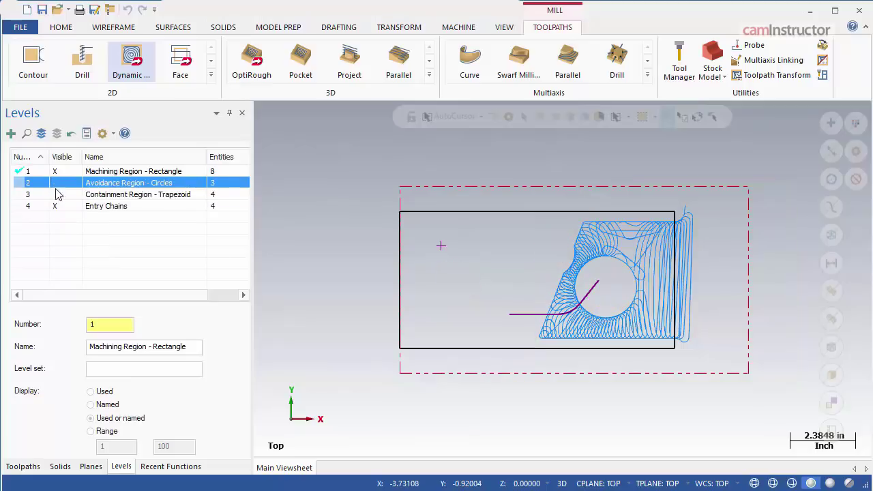
pyautogui.click(28, 466)
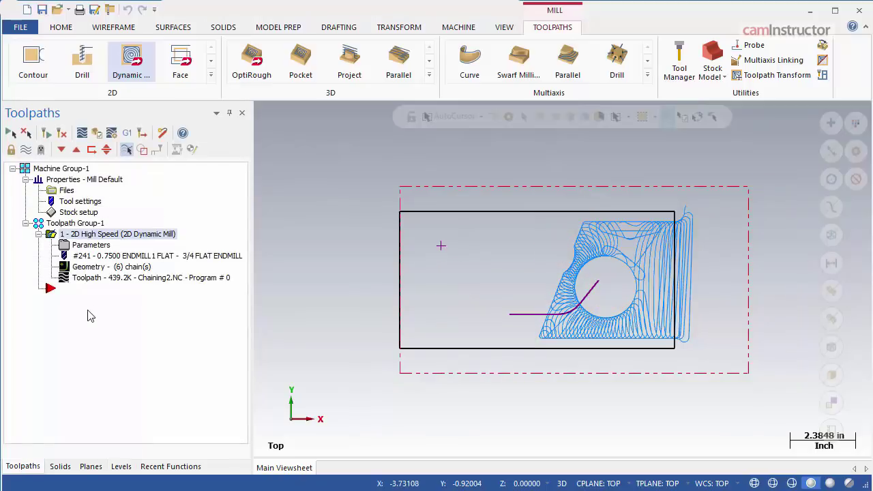
# Step: Remove the avoidance, air and containment region chains, then regenerate the toolpath
pyautogui.click(96, 271)
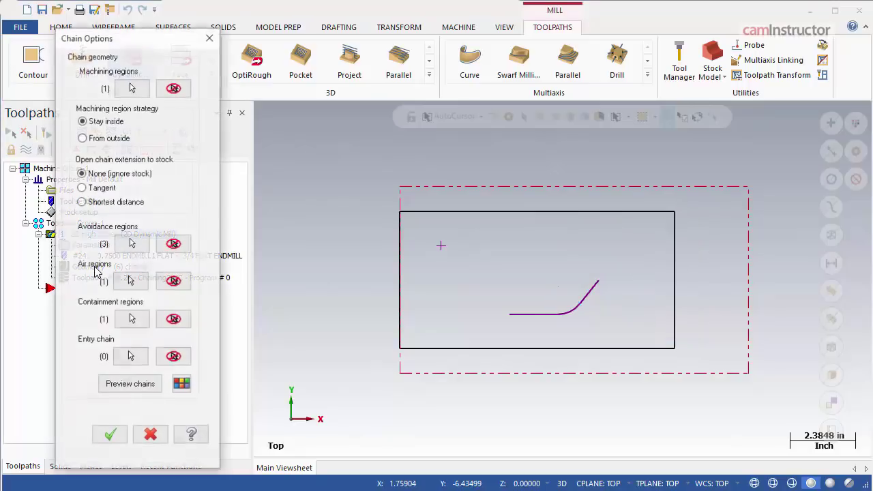
pyautogui.click(174, 244)
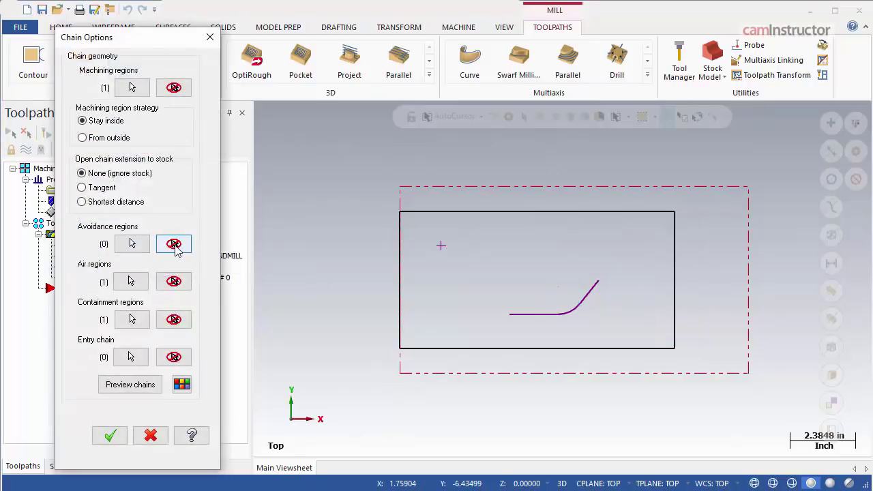
pyautogui.click(174, 282)
pyautogui.click(174, 319)
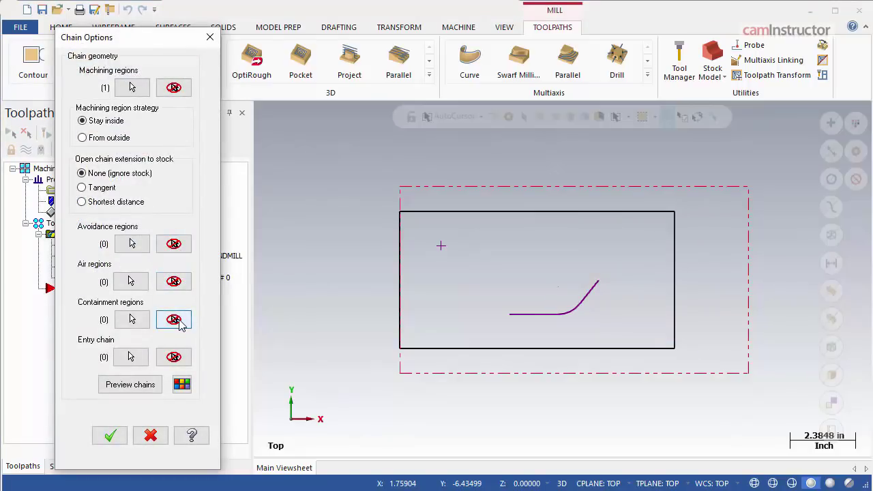
pyautogui.click(111, 436)
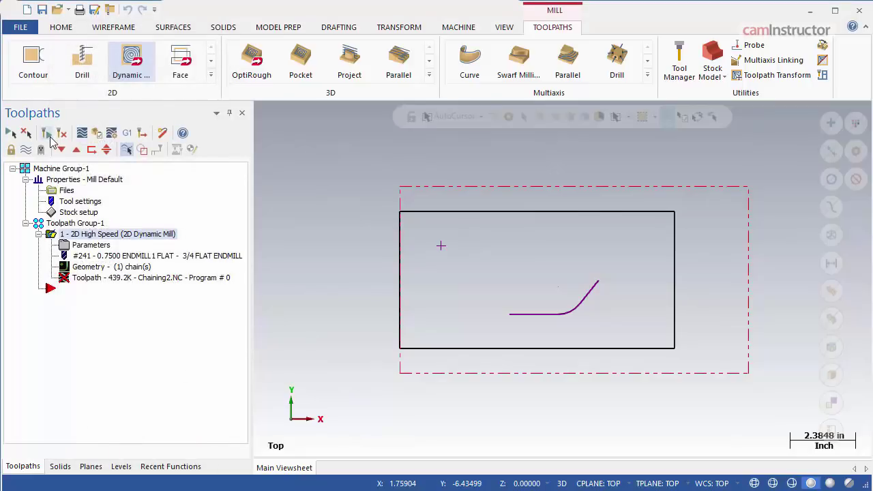
pyautogui.click(45, 133)
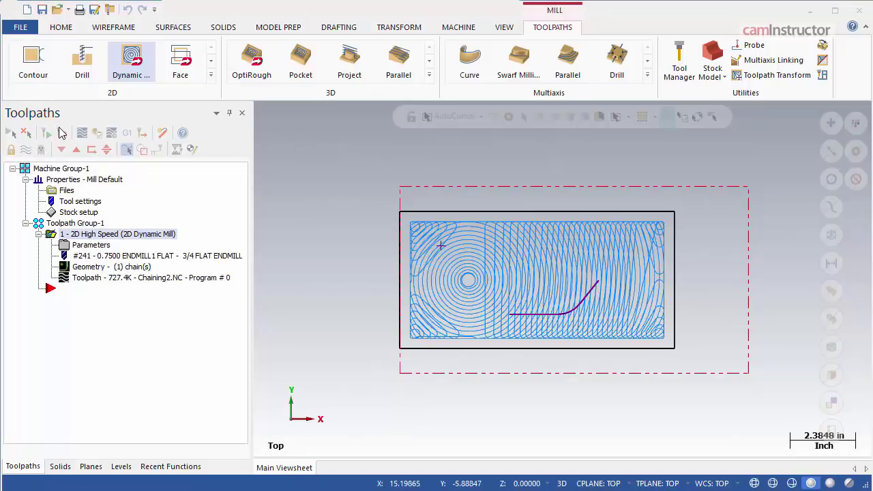
pyautogui.click(62, 133)
# Step: In Entry Motion, enable Center helix on point with Helix radius 0 and start entry chain selection
pyautogui.click(101, 250)
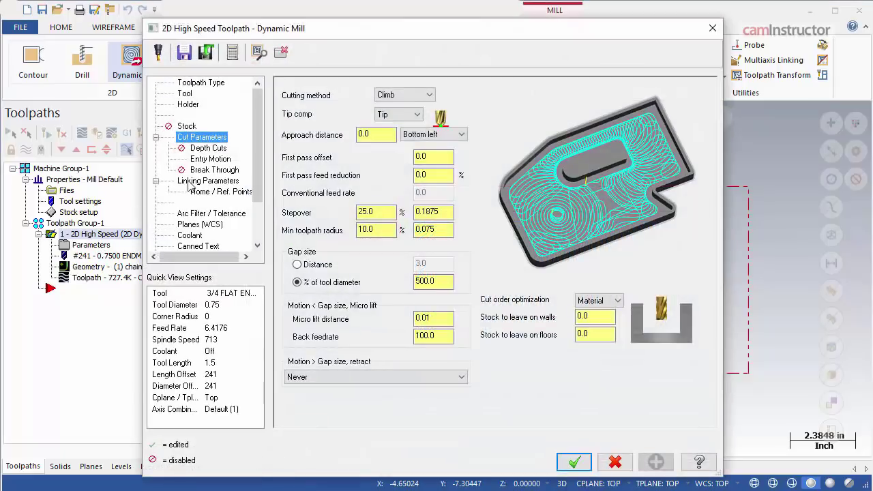
pyautogui.click(211, 160)
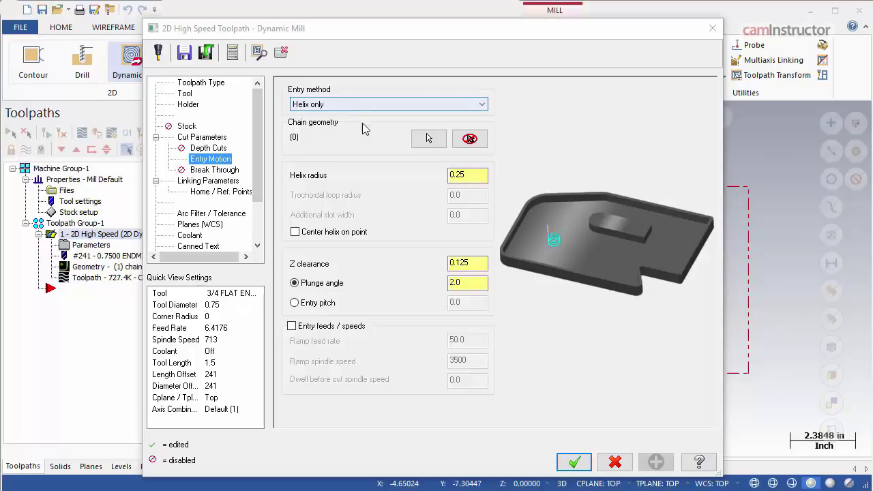
pyautogui.click(423, 139)
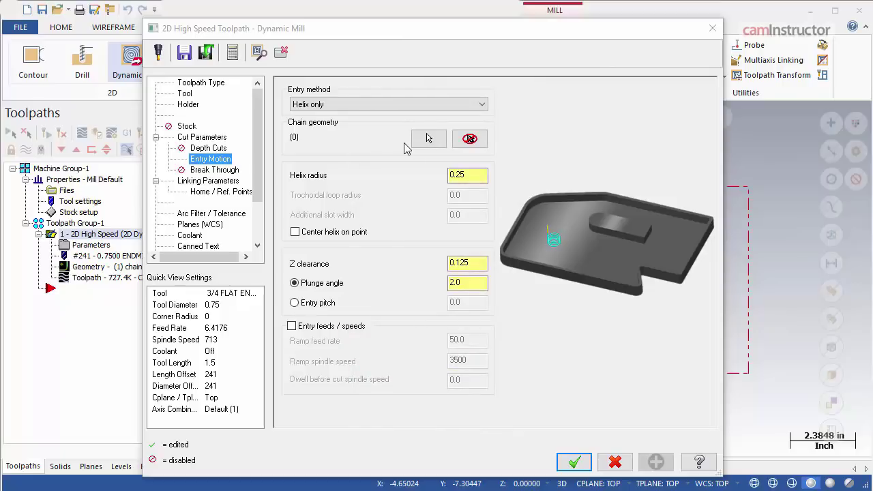
pyautogui.click(295, 232)
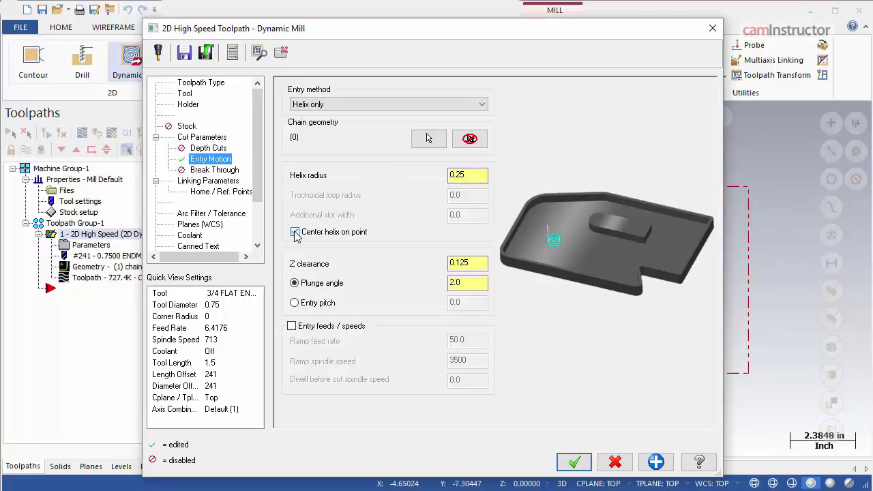
pyautogui.doubleClick(453, 176)
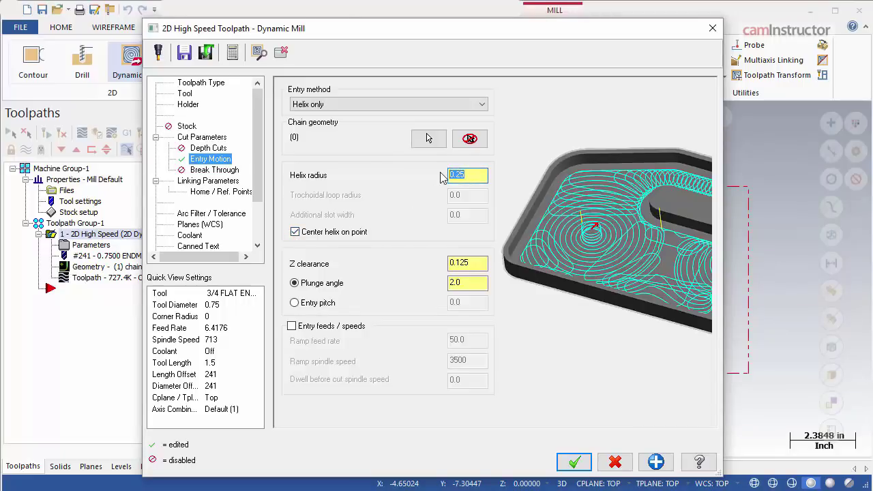
pyautogui.write('0.')
pyautogui.click(429, 139)
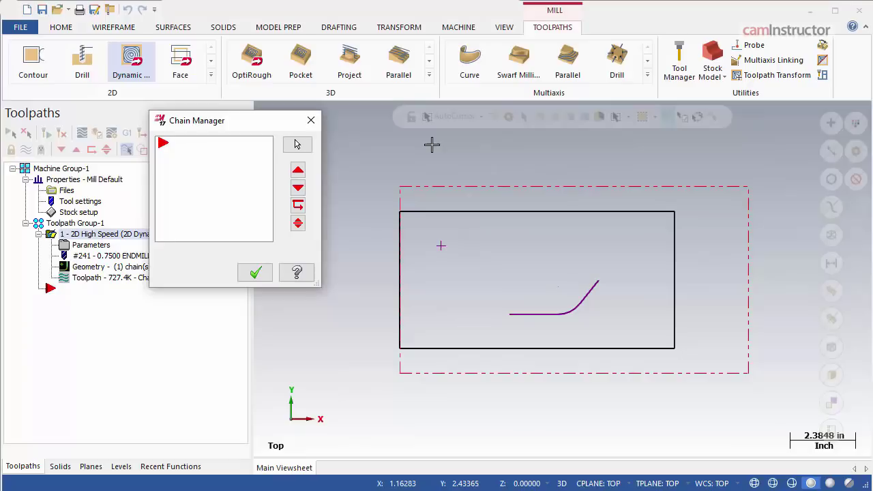
# Step: Add the point inside the pocket as a second, entry chain for the Dynamic Mill operation
pyautogui.rightClick(227, 172)
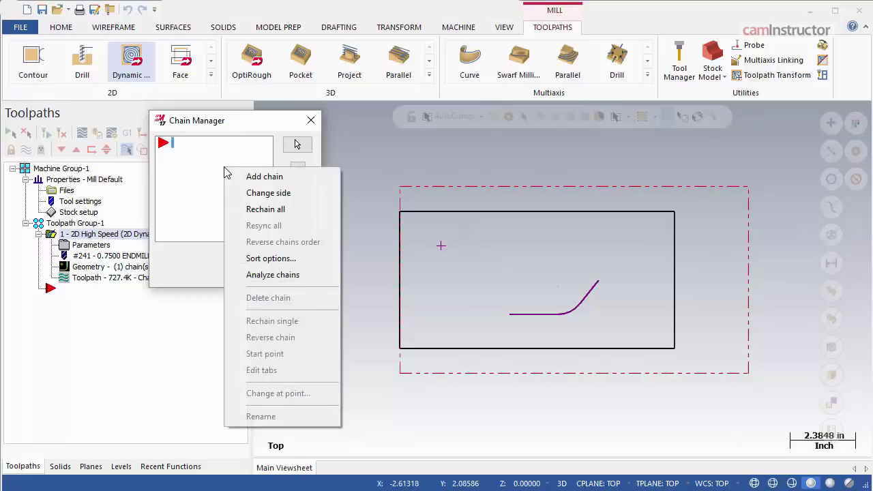
pyautogui.click(247, 177)
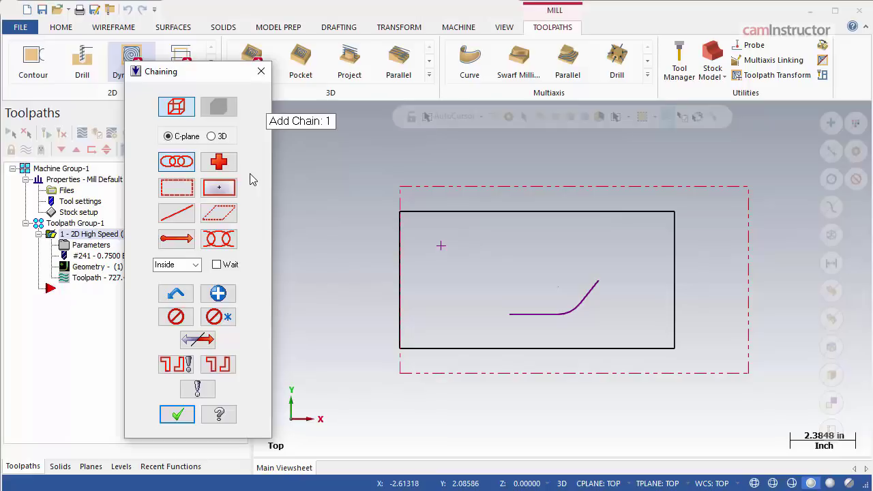
pyautogui.click(233, 166)
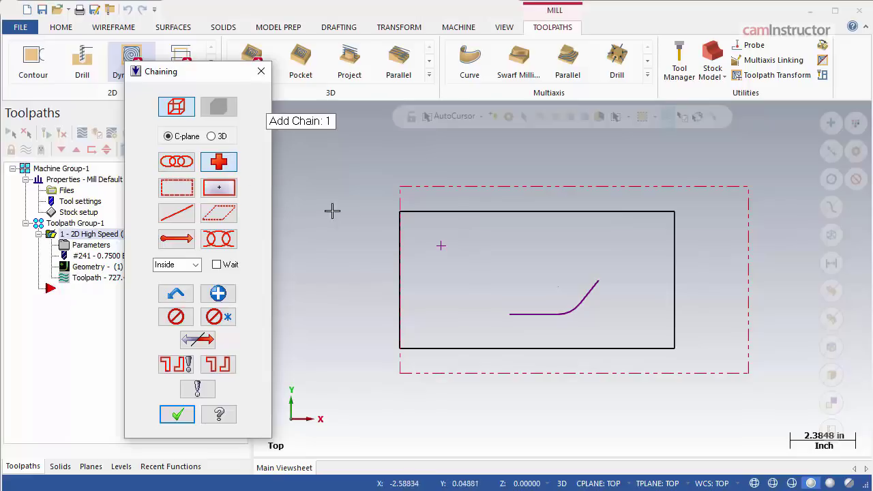
pyautogui.click(435, 246)
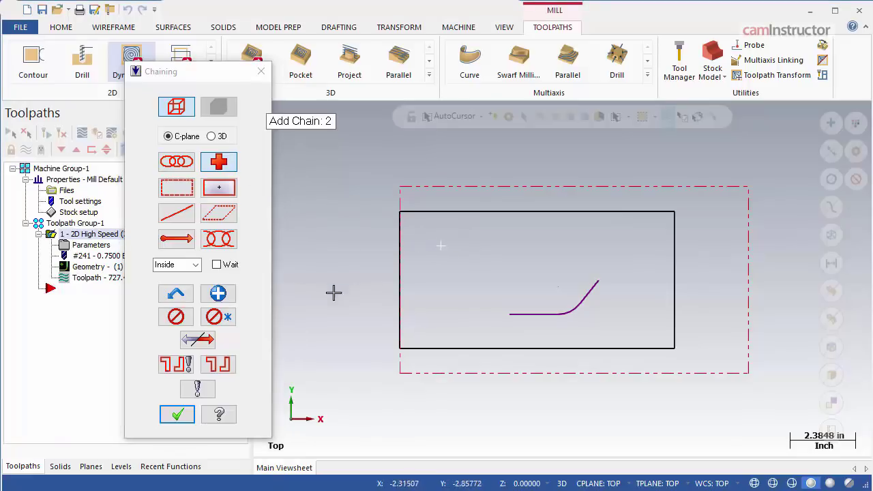
pyautogui.click(180, 414)
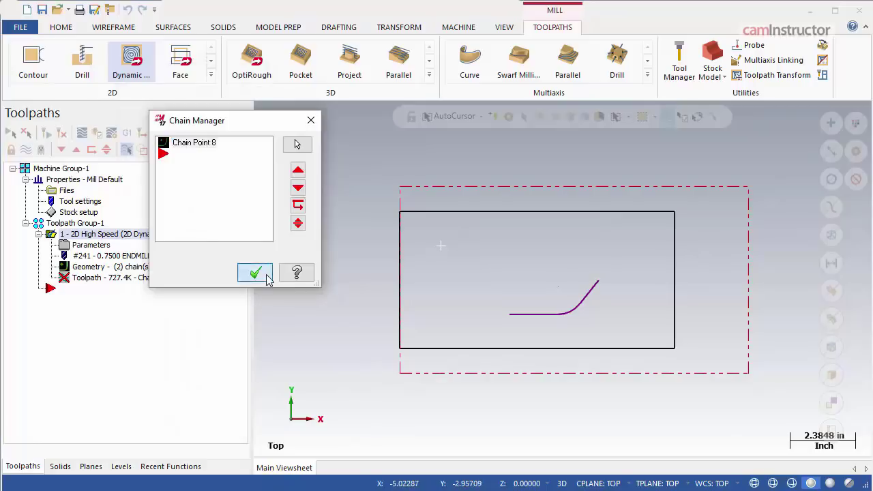
pyautogui.click(256, 272)
# Step: Regenerate the Dynamic Mill toolpath and backplot it to confirm the helix starts at the point
pyautogui.click(571, 460)
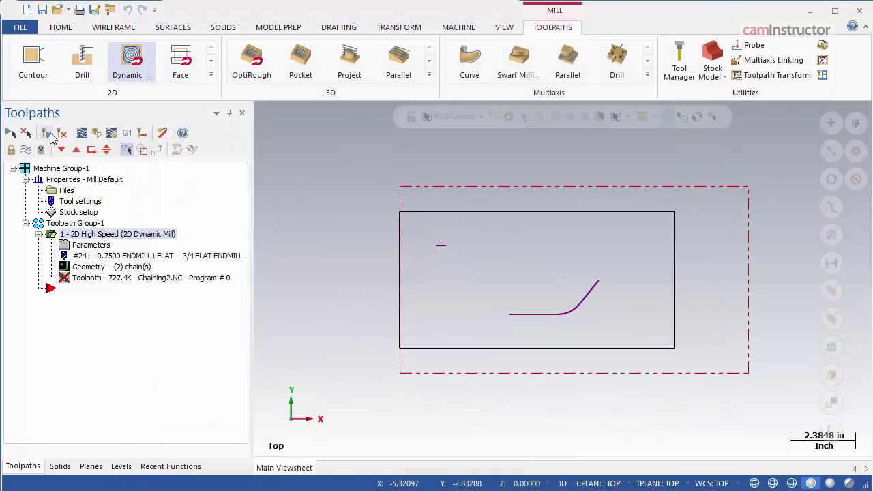
pyautogui.click(51, 135)
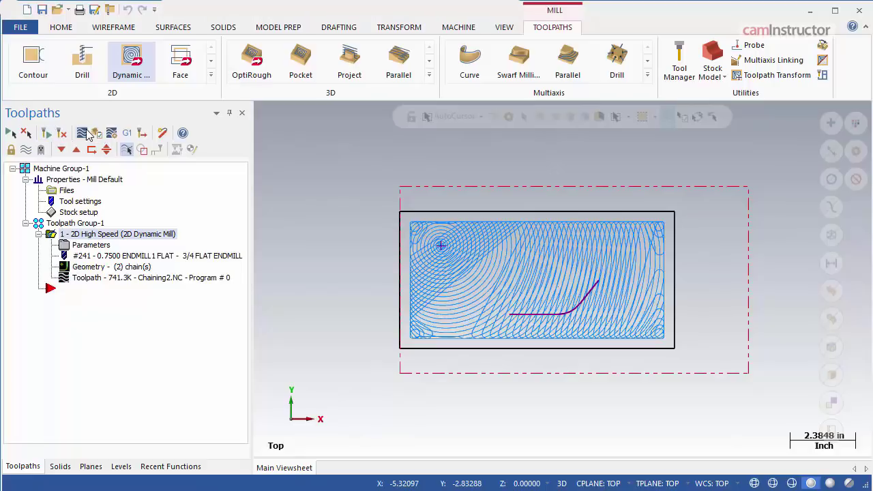
pyautogui.click(82, 132)
pyautogui.click(261, 112)
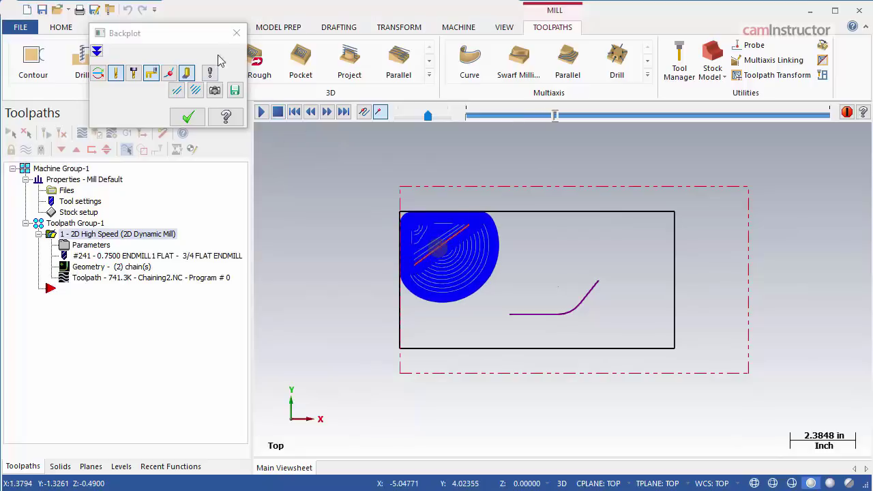
pyautogui.click(236, 33)
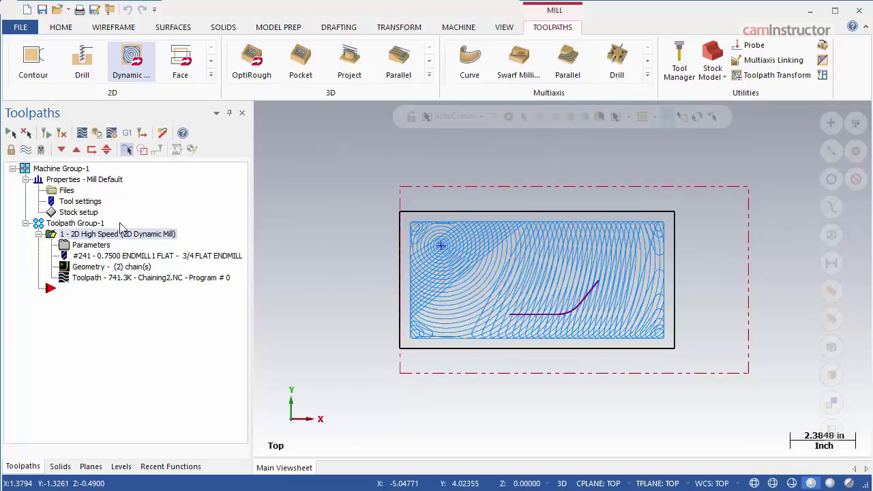
# Step: Set the helix entry radius to 0.5 and regenerate the toolpath
pyautogui.click(91, 246)
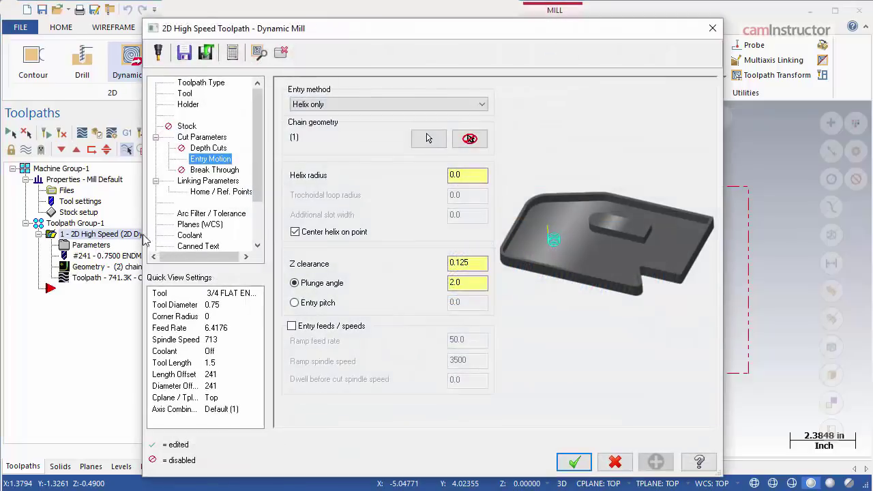
pyautogui.click(487, 175)
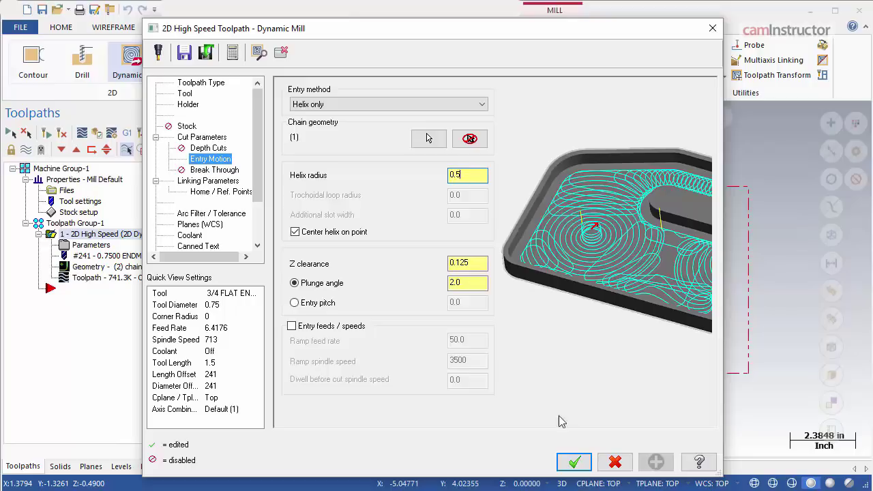
pyautogui.click(574, 462)
pyautogui.click(51, 133)
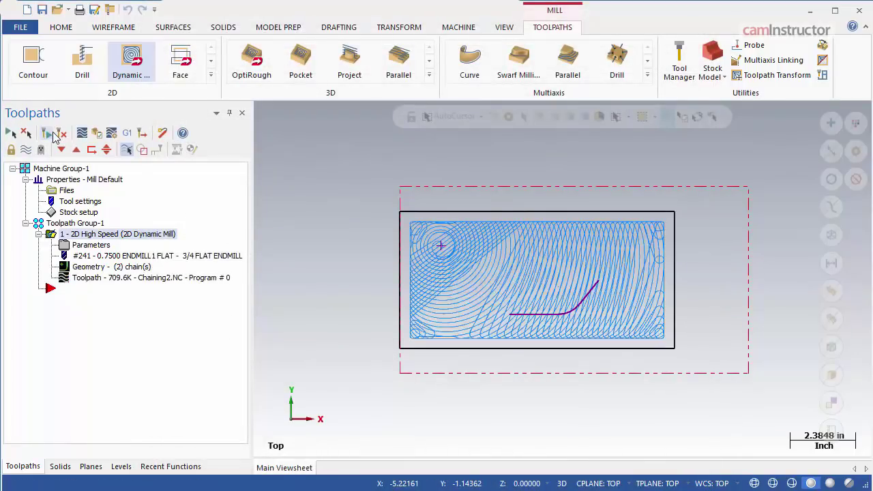
# Step: Backplot the updated toolpath, orbiting to inspect the cut, then return to the Top view
pyautogui.click(82, 133)
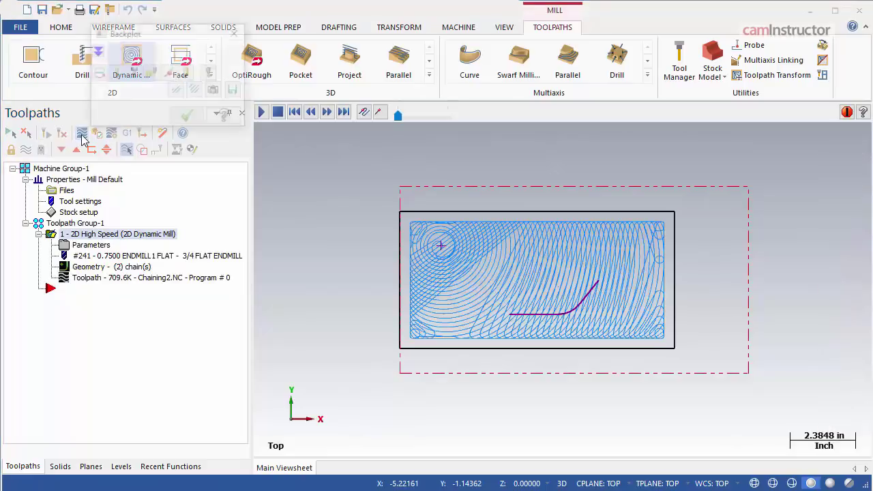
pyautogui.click(261, 111)
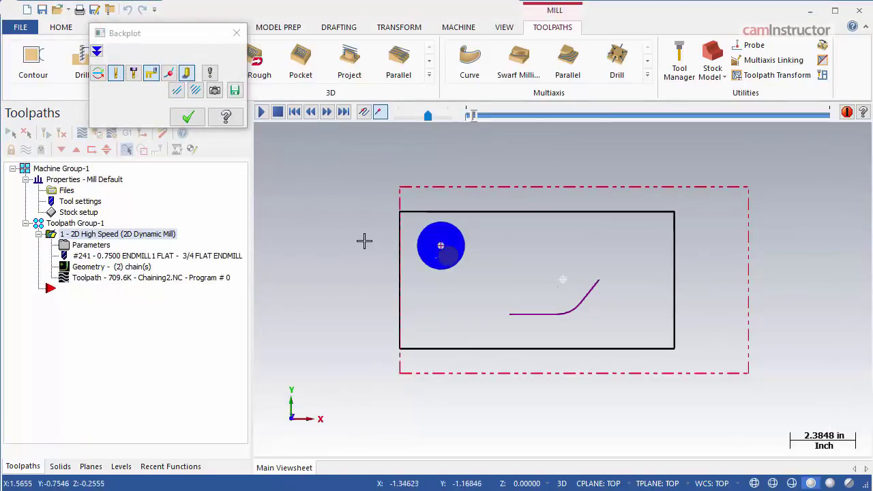
pyautogui.moveTo(362, 241); pyautogui.dragTo(355, 197, button='middle')
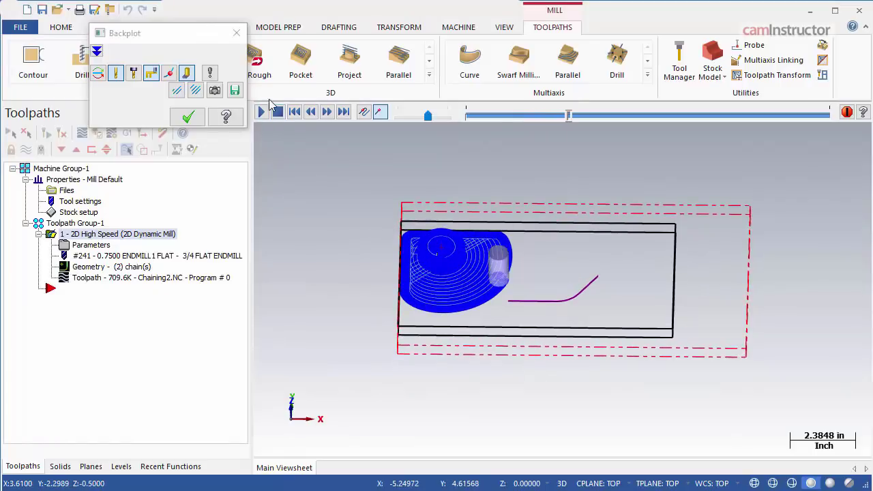
pyautogui.click(236, 34)
pyautogui.click(504, 26)
pyautogui.click(121, 60)
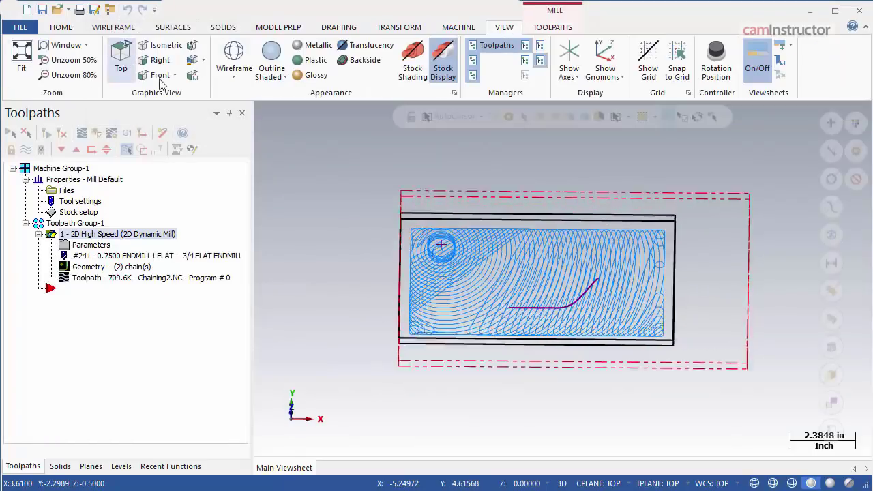
pyautogui.doubleClick(186, 236)
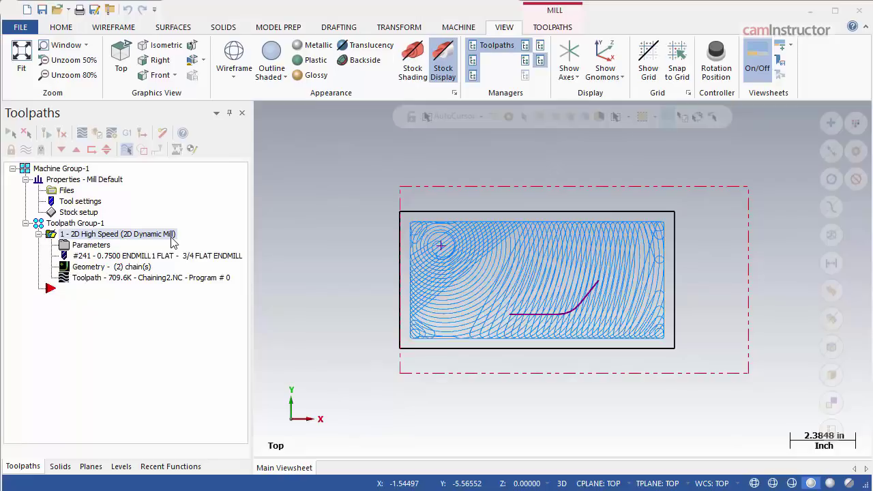
# Step: Change the entry method to Custom, use entry chain
pyautogui.click(94, 247)
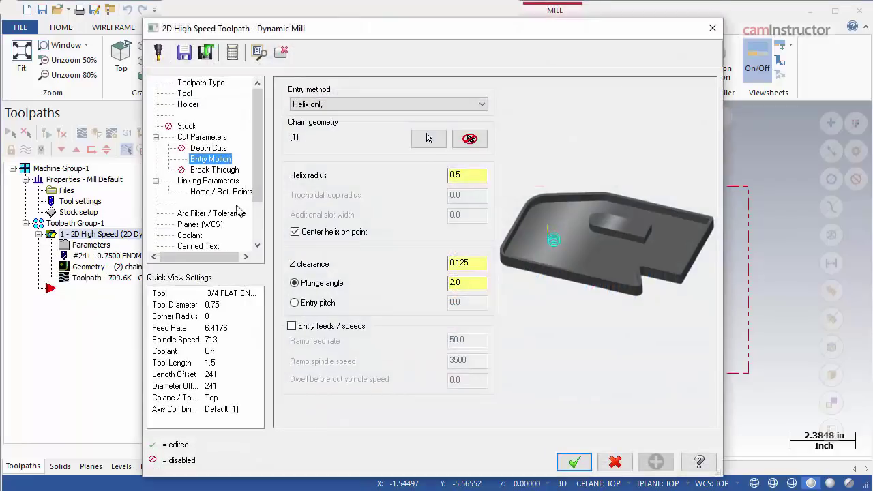
pyautogui.click(476, 104)
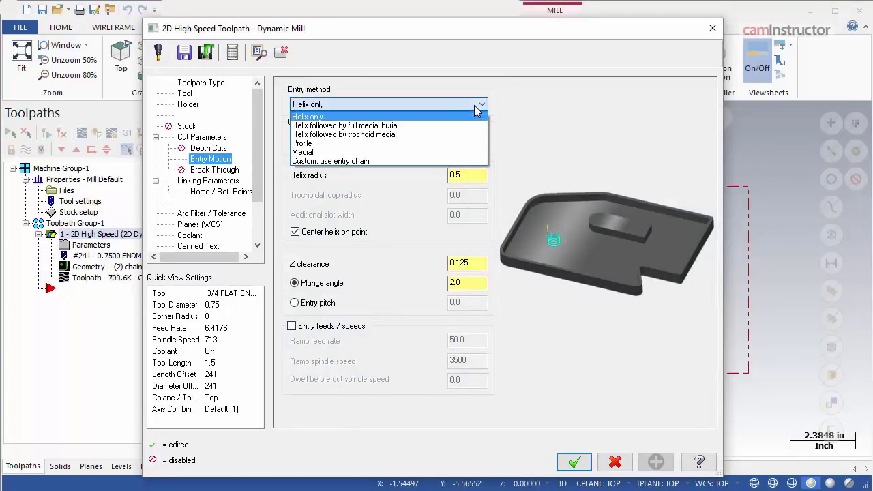
pyautogui.click(363, 164)
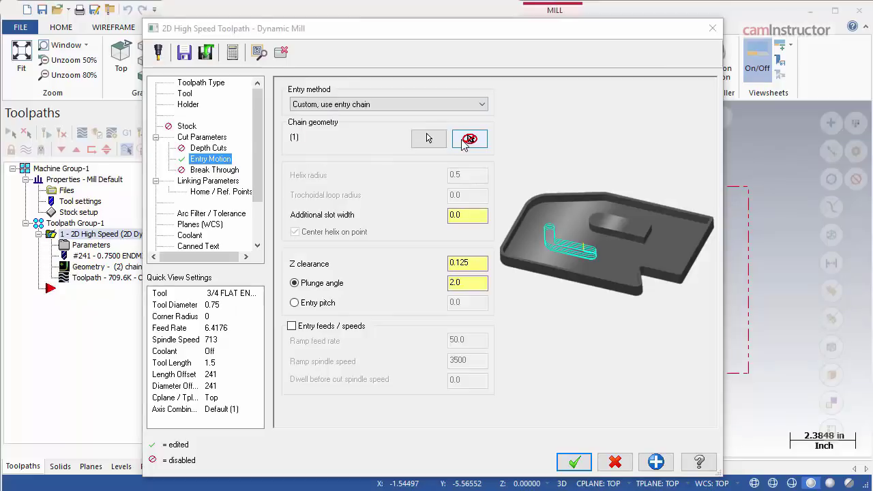
# Step: Chain the curved line as the entry and set additional slot width to 0.2
pyautogui.click(427, 138)
pyautogui.rightClick(218, 159)
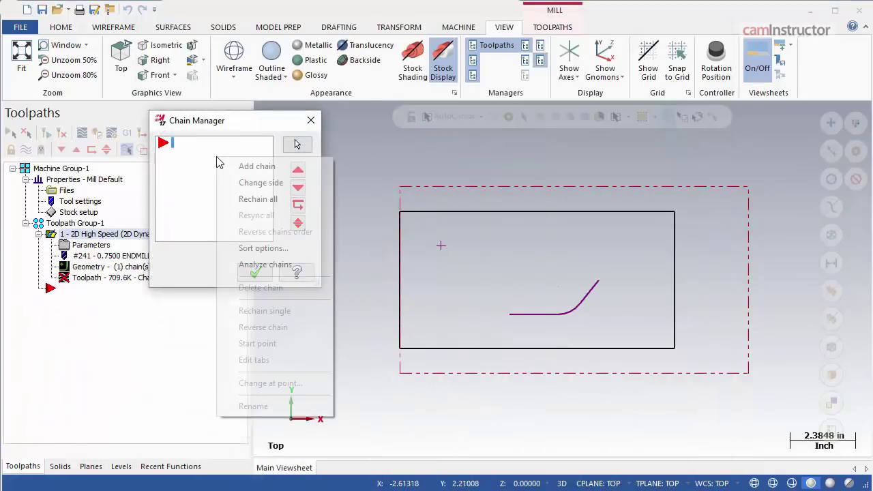
pyautogui.click(249, 168)
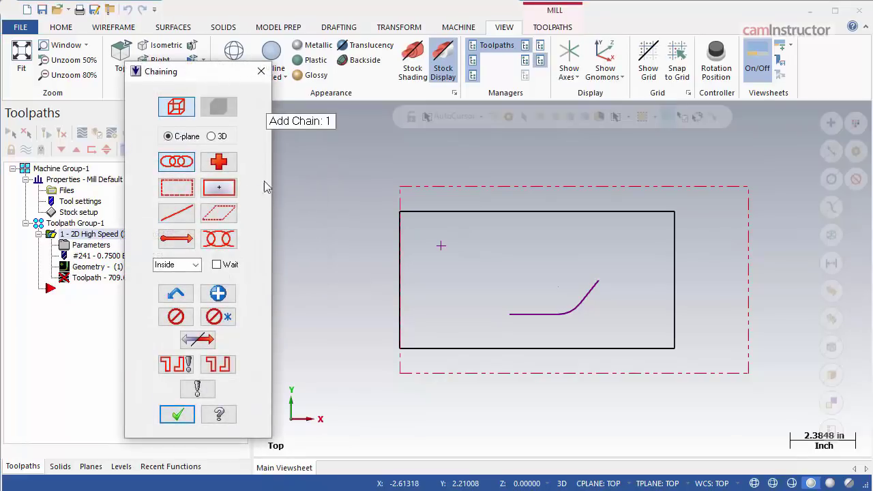
pyautogui.click(505, 311)
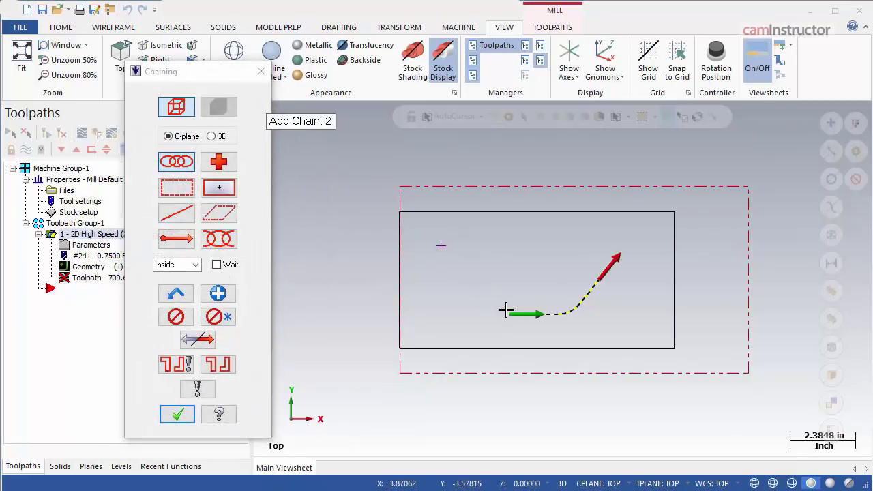
pyautogui.click(177, 414)
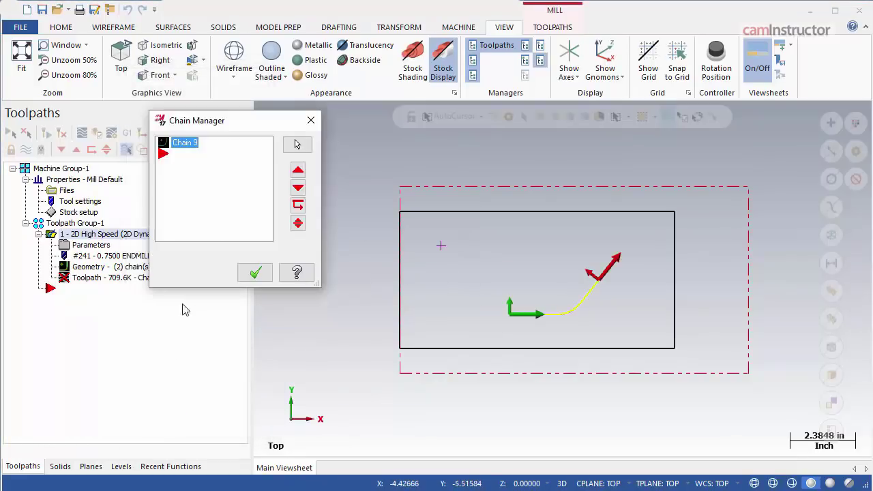
pyautogui.click(247, 273)
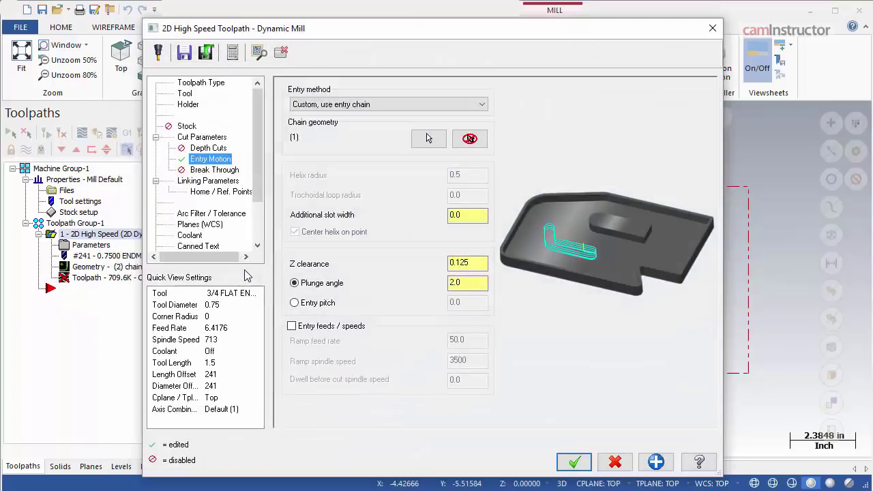
pyautogui.click(466, 216)
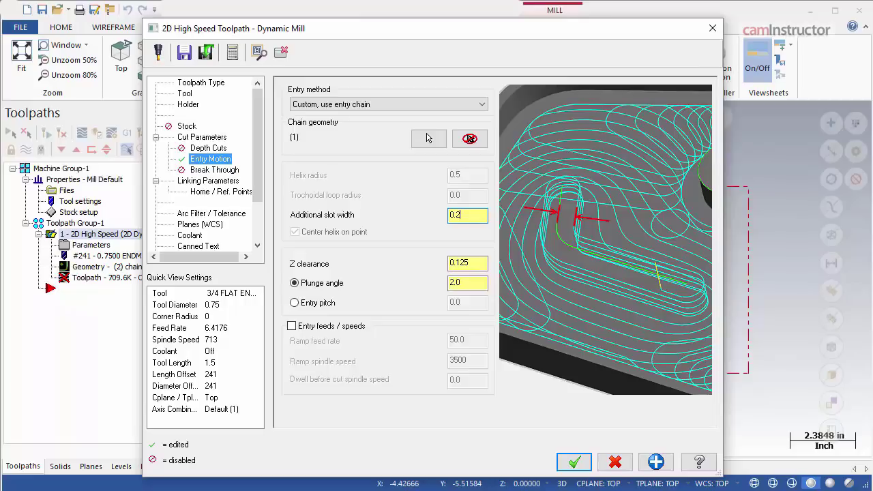
pyautogui.click(574, 462)
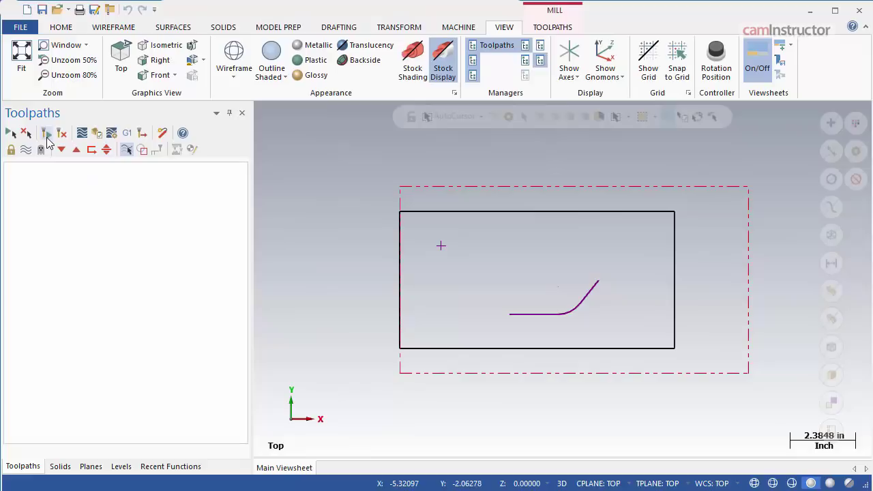
# Step: Regenerate and backplot the toolpath, adjusting playback speed, to watch slotting along the curved line
pyautogui.click(45, 134)
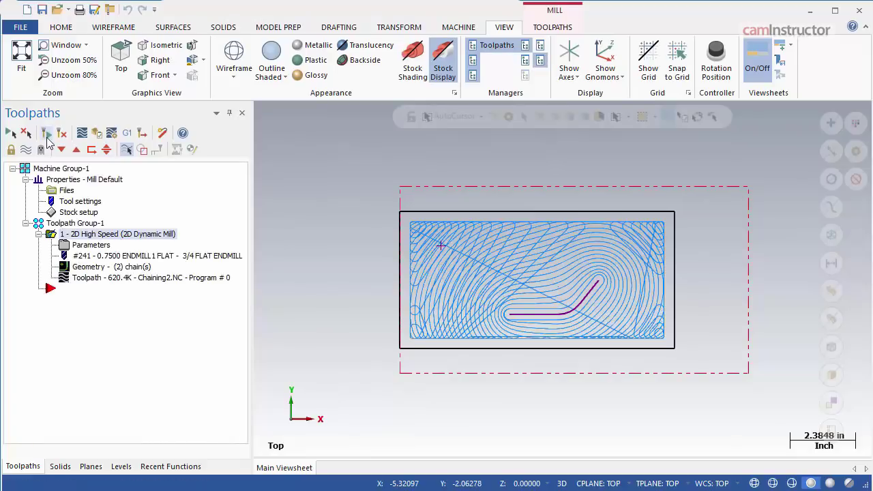
pyautogui.click(81, 135)
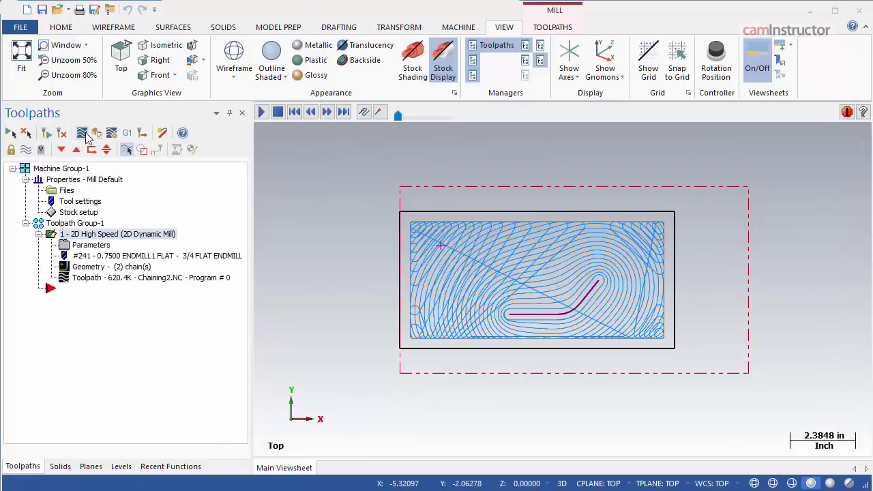
pyautogui.moveTo(429, 118); pyautogui.dragTo(424, 117)
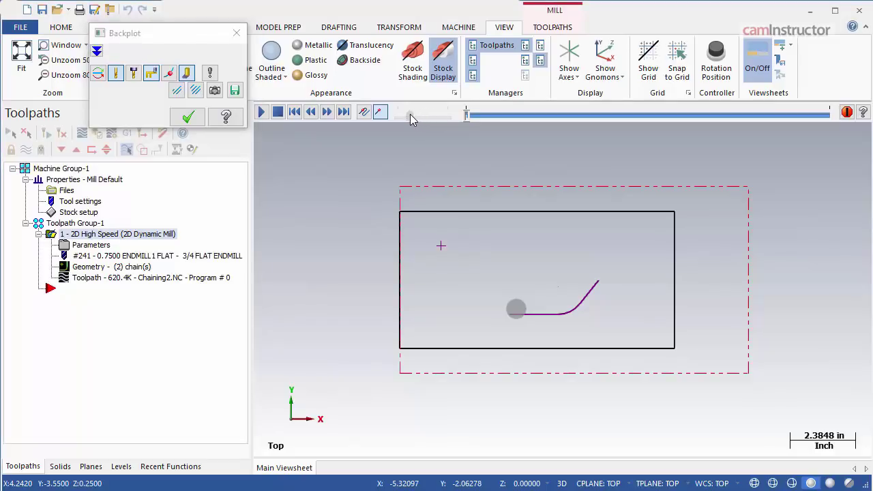
pyautogui.click(261, 112)
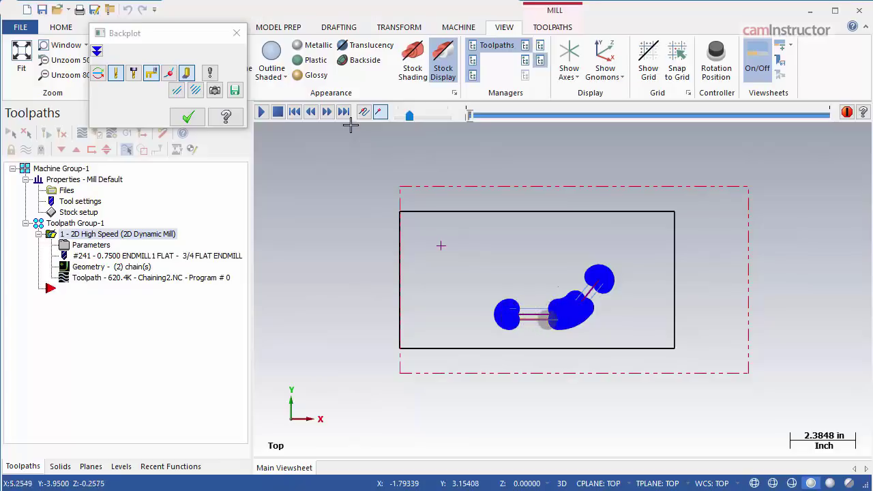
pyautogui.moveTo(409, 115); pyautogui.dragTo(432, 115)
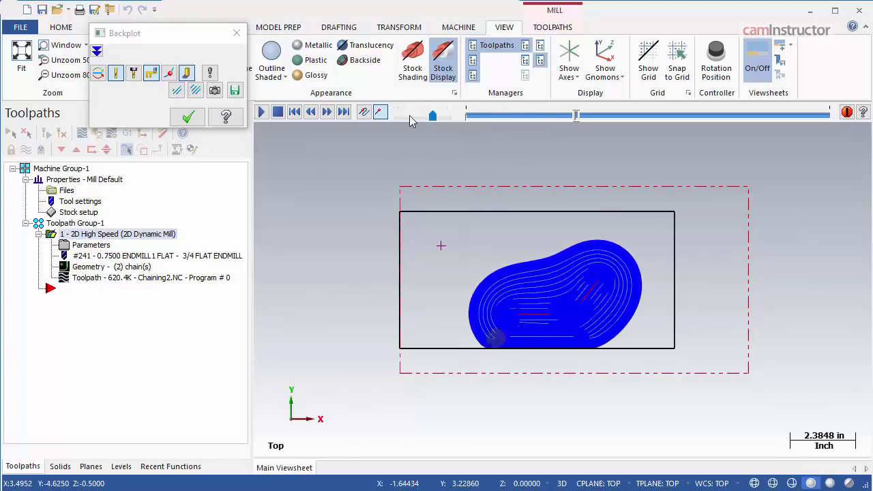